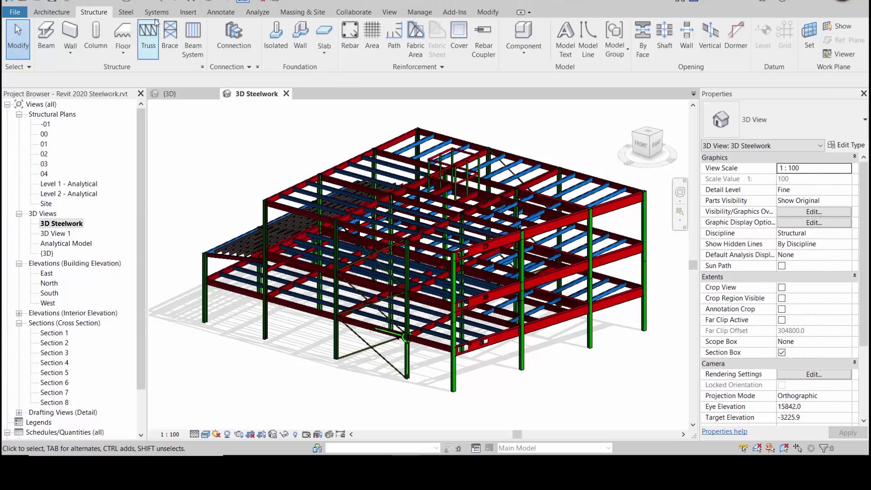
Show the Steel ribbon tools and nudge the 3D Steelwork model slightly left
click(126, 12)
middle_drag(195, 158, 183, 161)
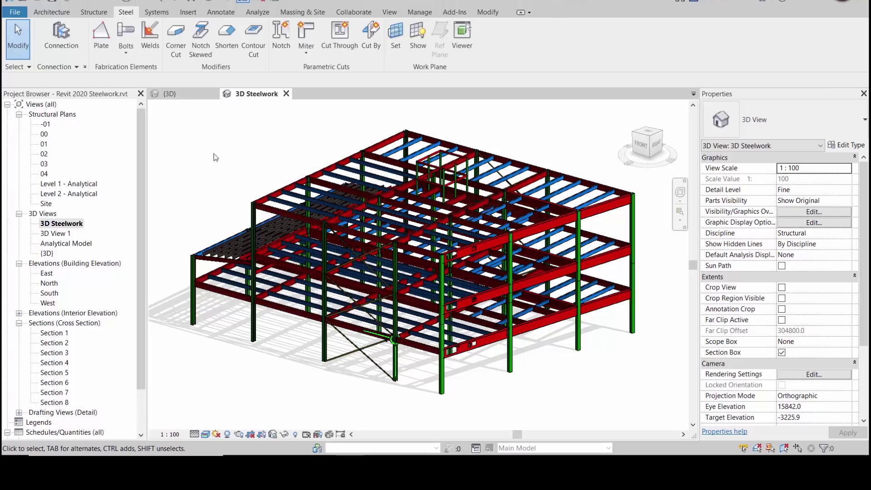
Zoom in on the bolted shear plate connection and change it to Shear plate for SHS Column
scroll(508, 343, up, 5)
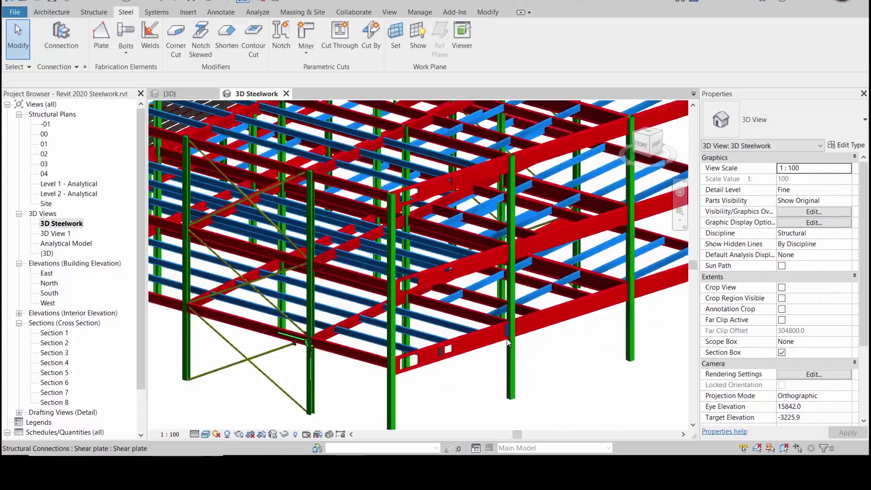
scroll(508, 342, up, 8)
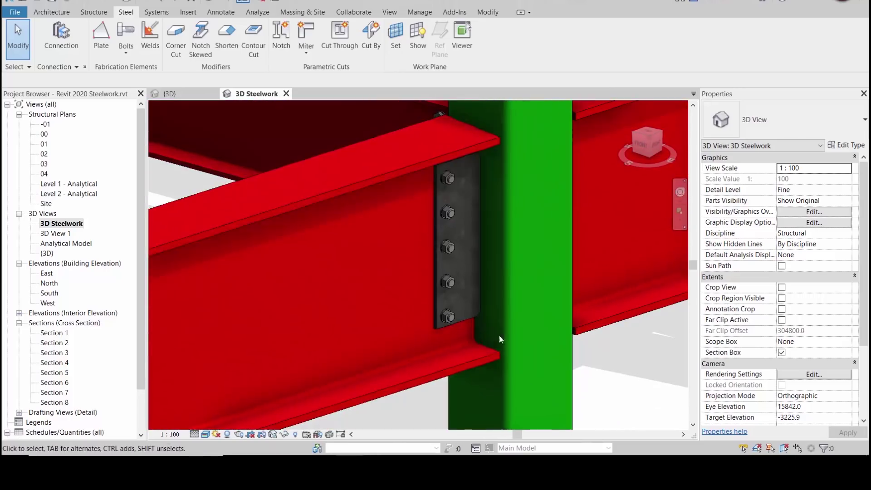
click(451, 318)
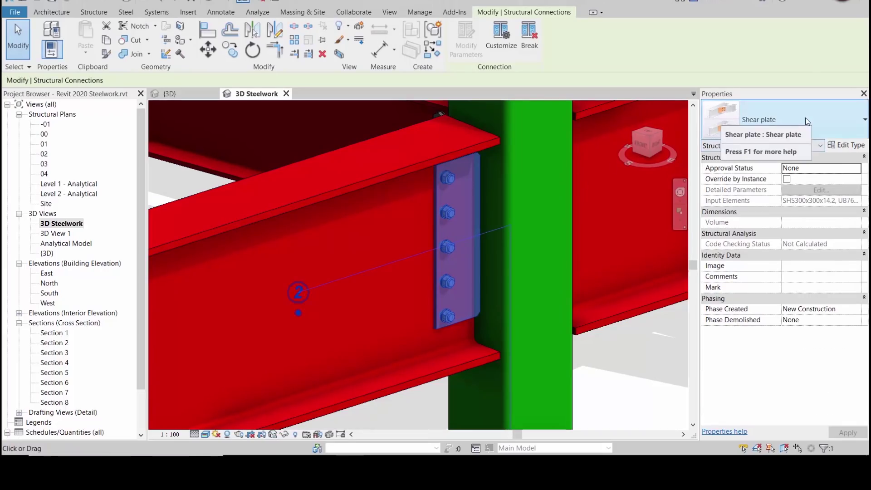
click(842, 119)
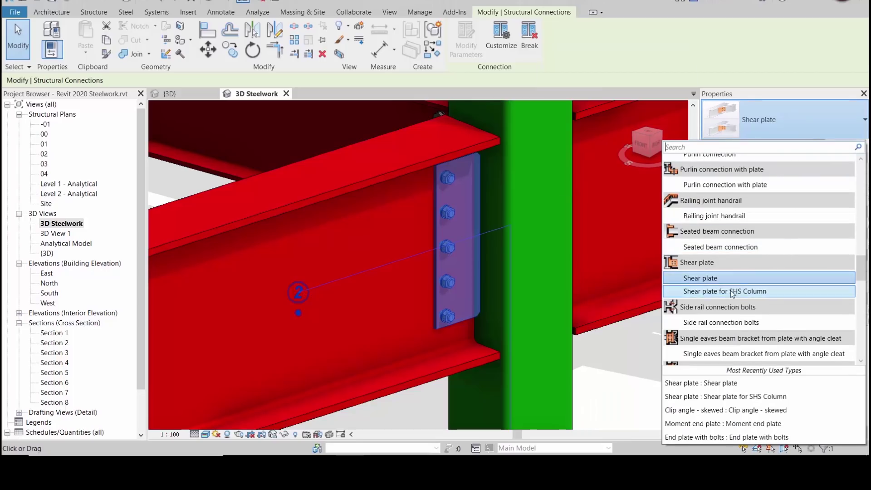
click(731, 292)
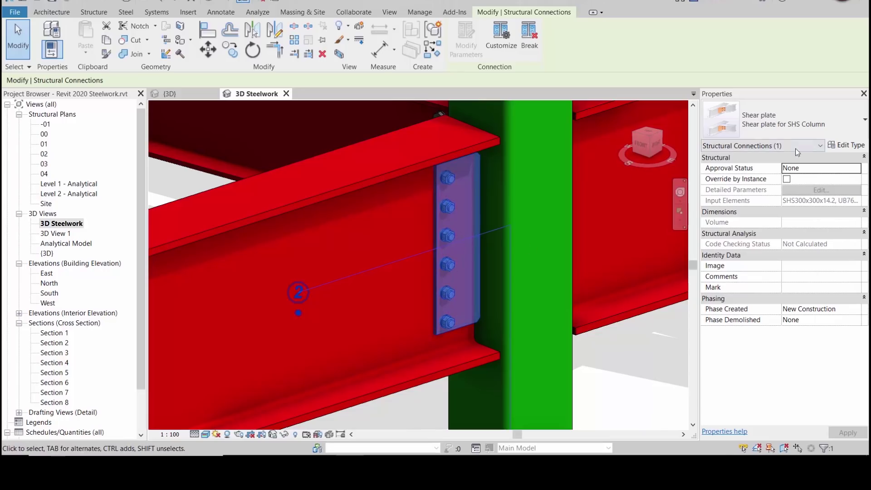
Set the connection back to plain Shear plate and open its type properties
click(832, 128)
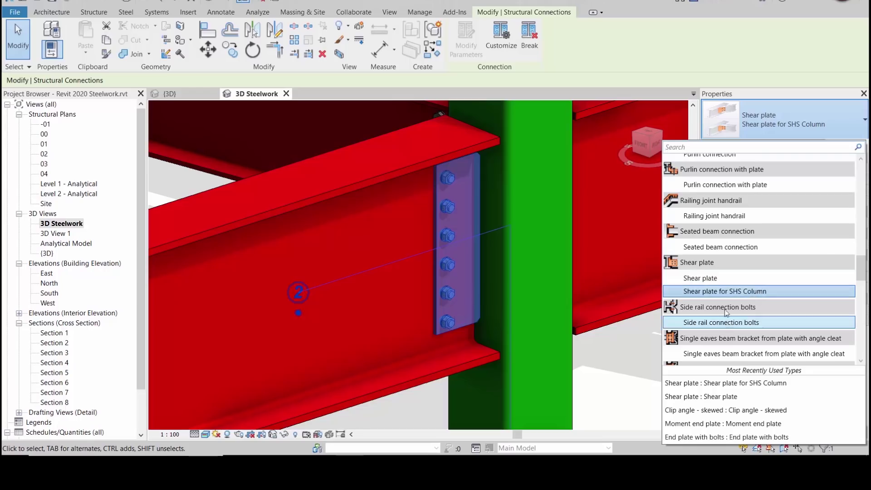
click(711, 278)
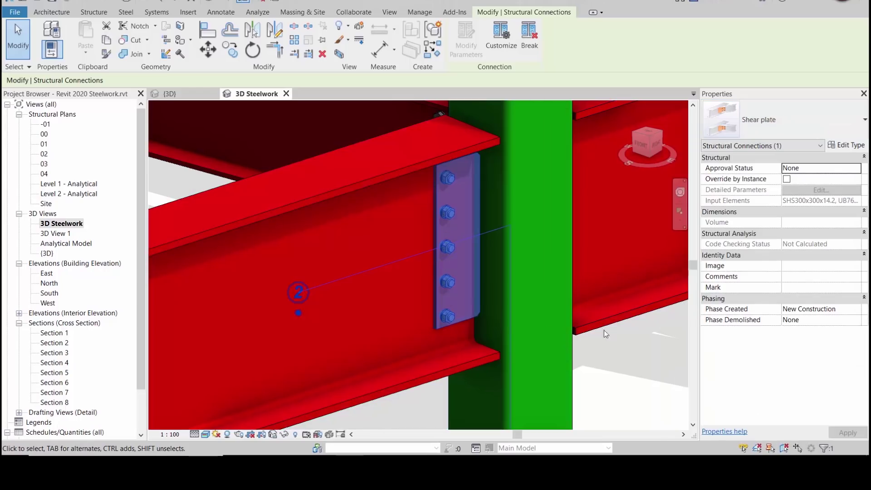
click(848, 146)
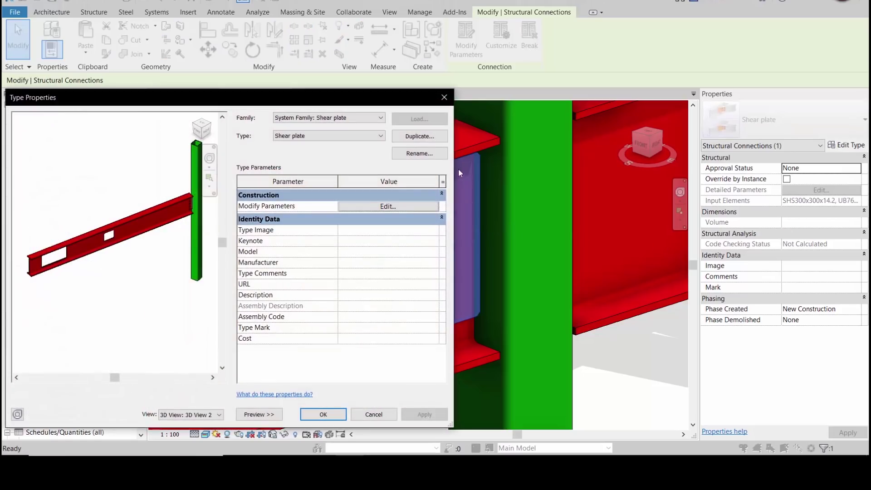
Duplicate the Shear plate type as 'Shear plate Connection Type 3' and edit its connection parameters
drag(368, 98, 465, 77)
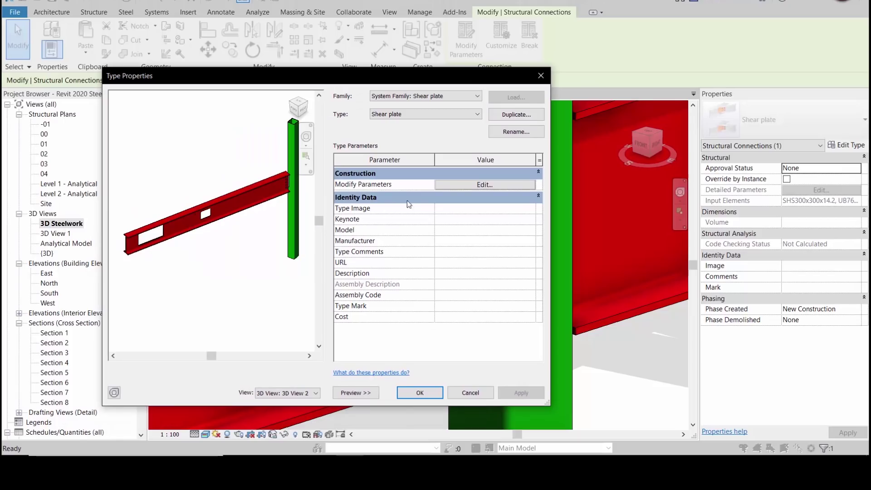
click(475, 188)
click(516, 115)
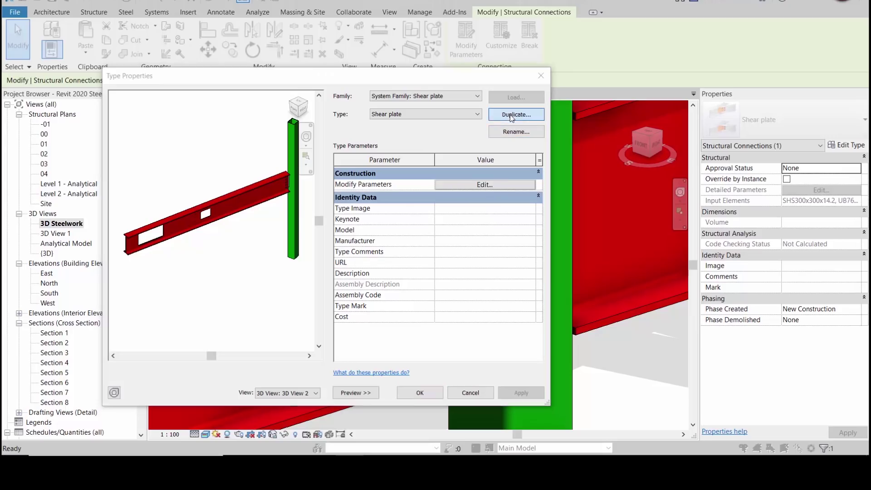
drag(324, 232, 316, 235)
text(Connection Type 3)
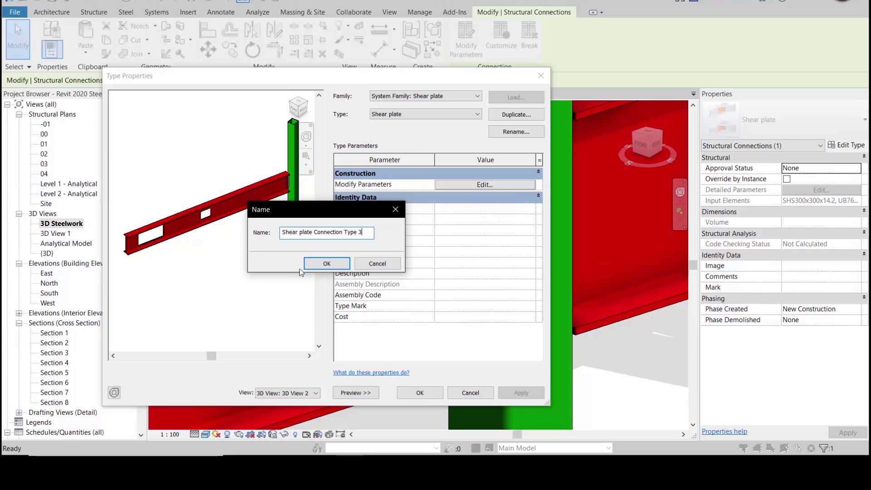
click(315, 263)
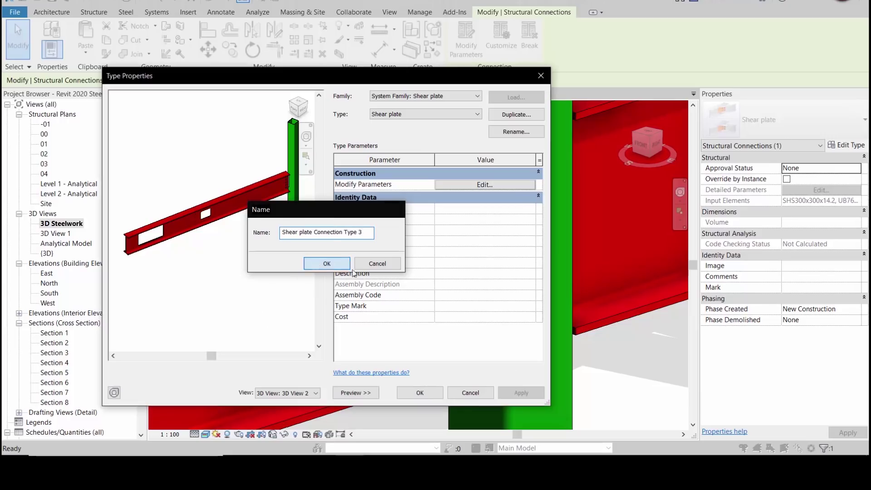
click(487, 184)
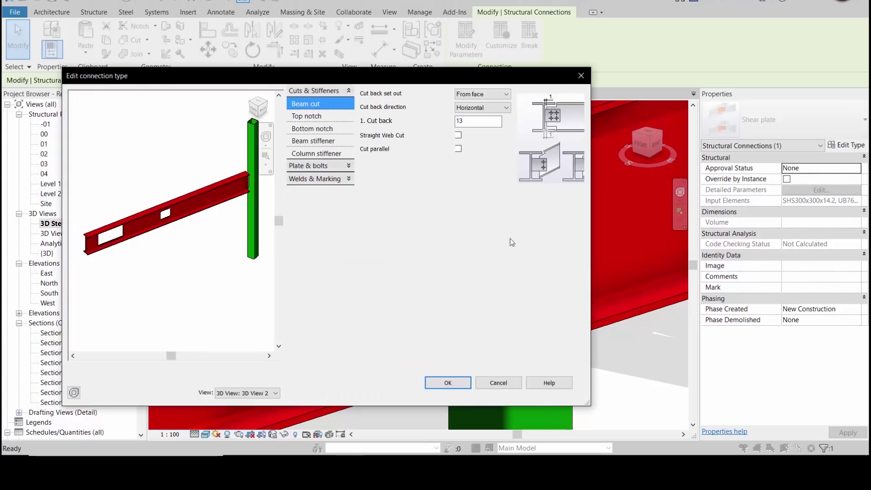
Under Plate & bolts, set the horizontal Number of bolts to 2
click(348, 166)
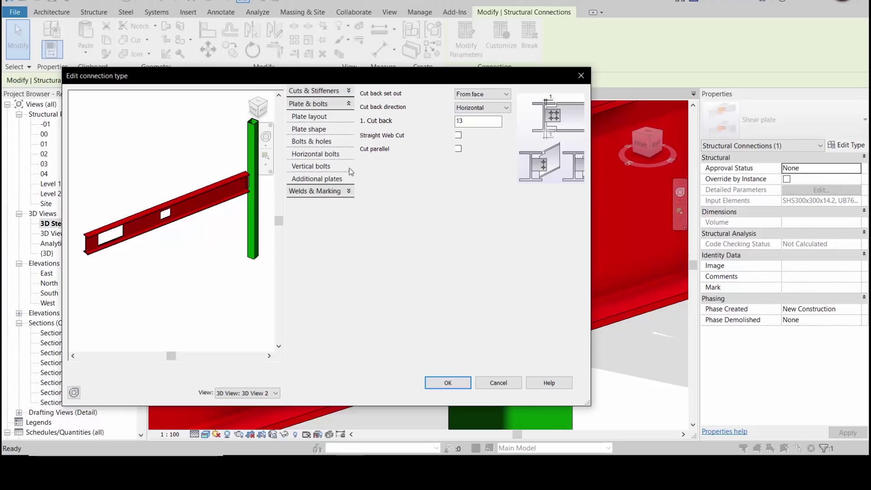
click(337, 155)
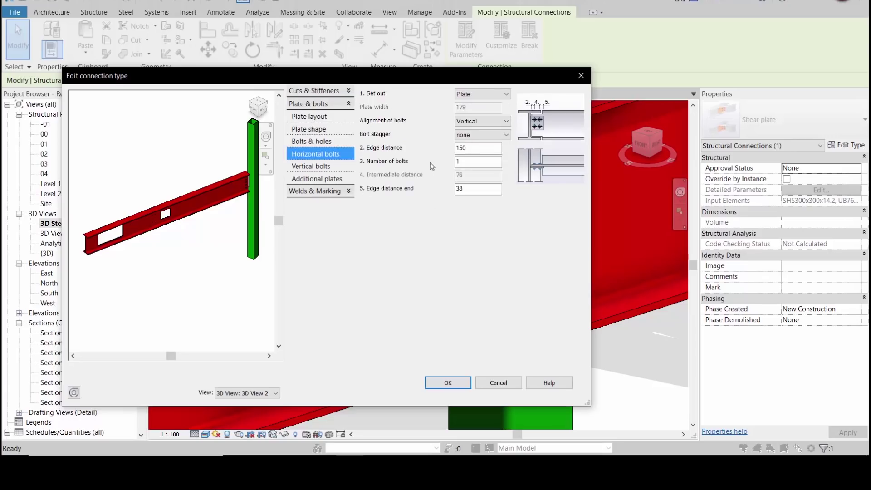
double_click(471, 161)
text(2)
click(475, 148)
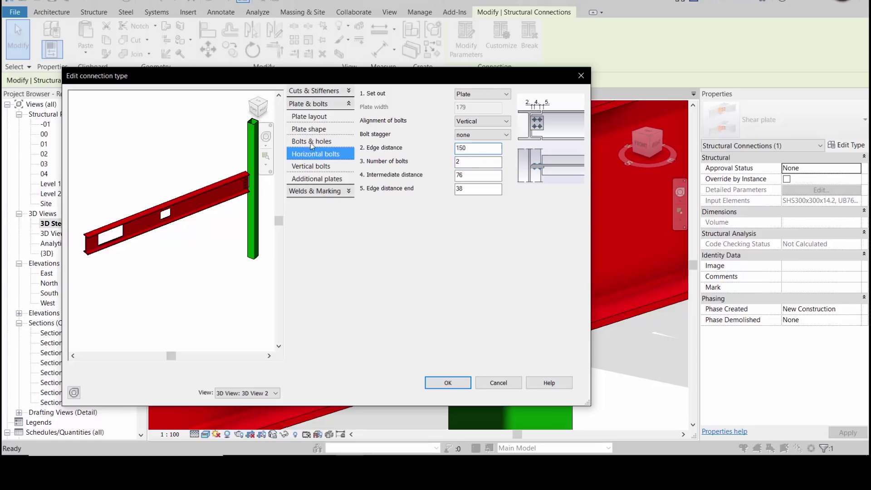
Set vertical bolts Group 1 to 4 lines at 150 intermediate distance and apply
click(321, 171)
double_click(401, 167)
text(4)
key(Tab)
key(Tab)
text(150)
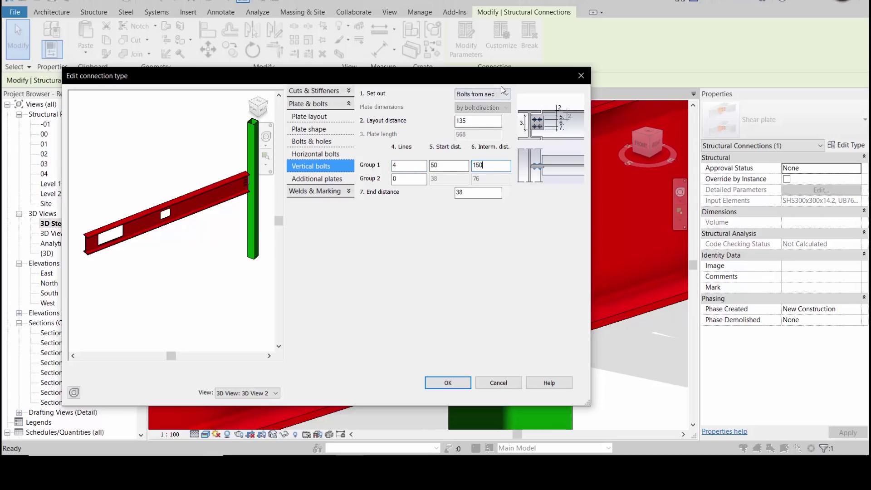
drag(505, 73, 206, 77)
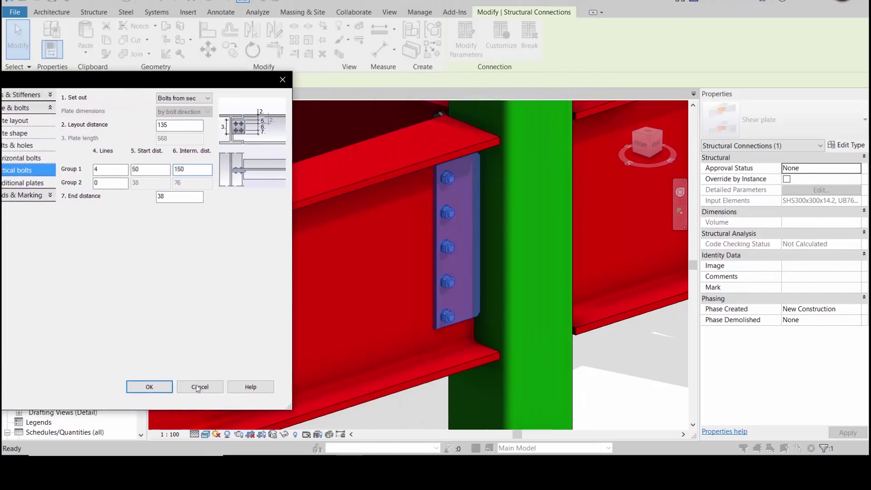
click(150, 387)
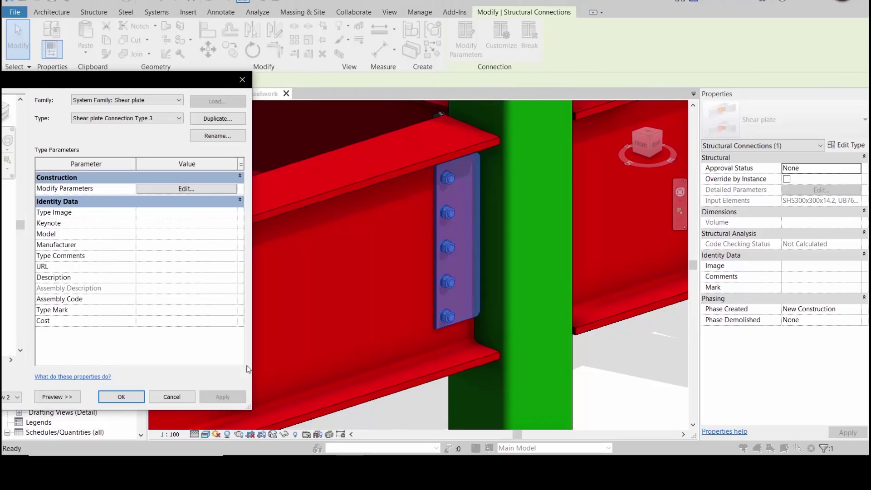
Close Type Properties, reselect the shear plate connection and set it to plain Shear plate
click(121, 396)
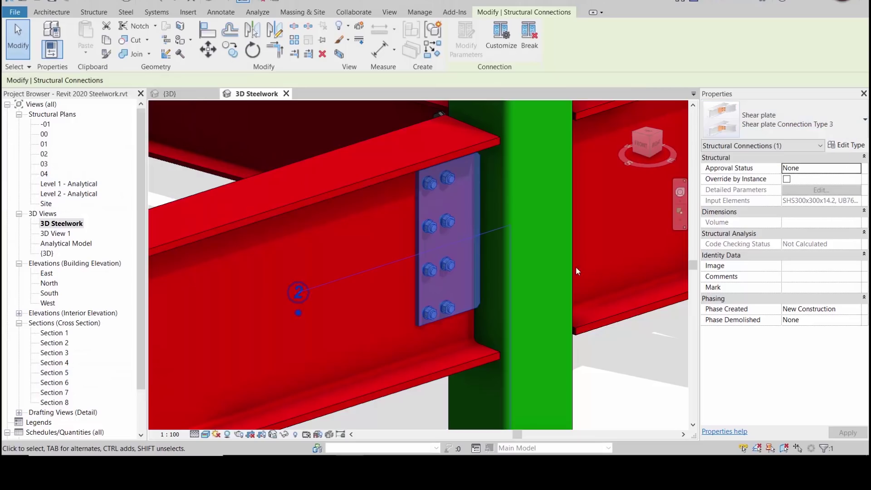
shift+middle_drag(551, 307, 559, 336)
click(625, 388)
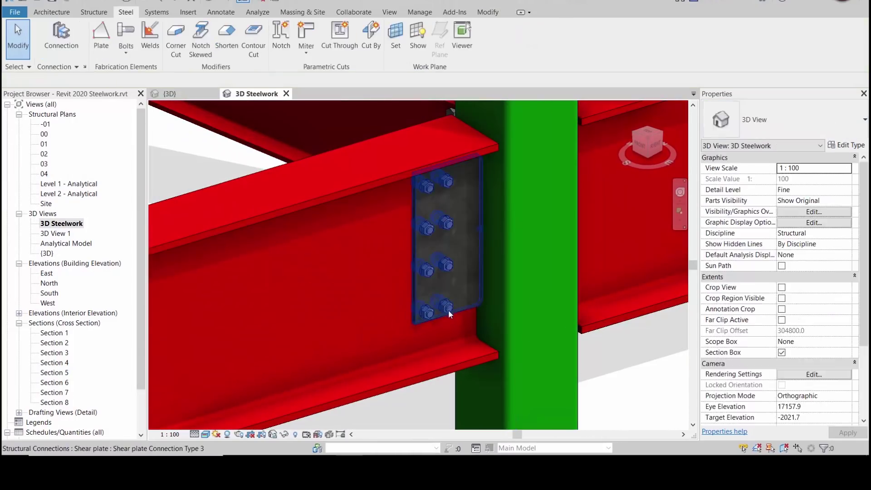
click(449, 311)
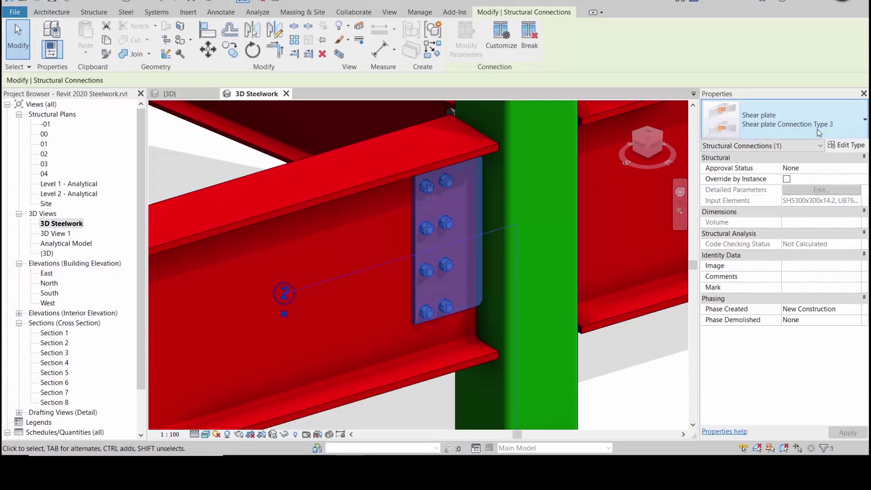
click(819, 132)
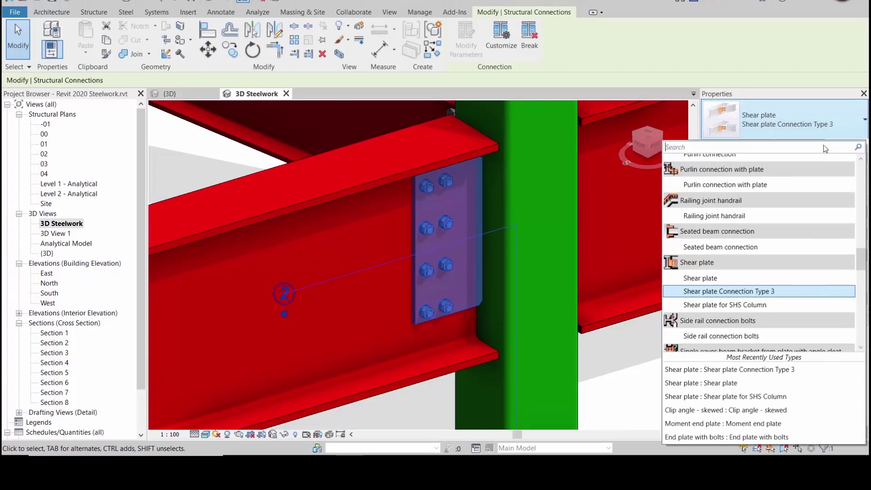
click(720, 279)
Try Shear plate for SHS Column, then Connection Type 3, and settle on Shear plate for SHS Column
shift+middle_drag(471, 303, 482, 279)
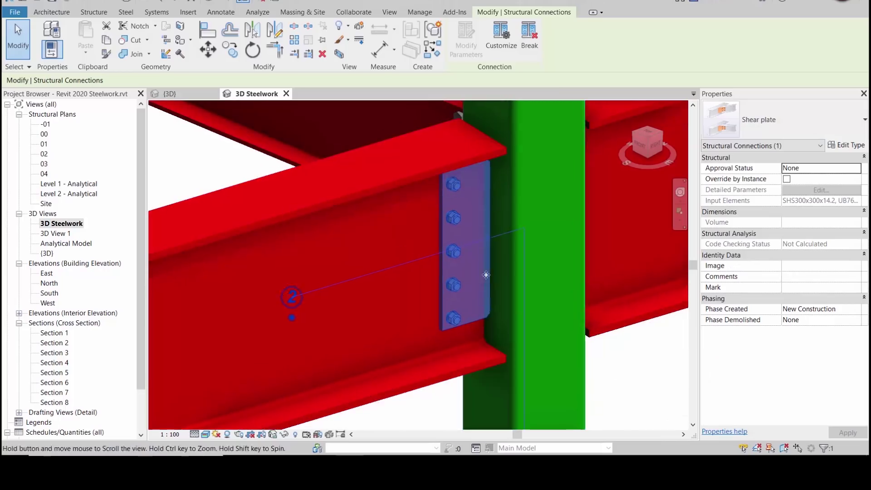
click(726, 122)
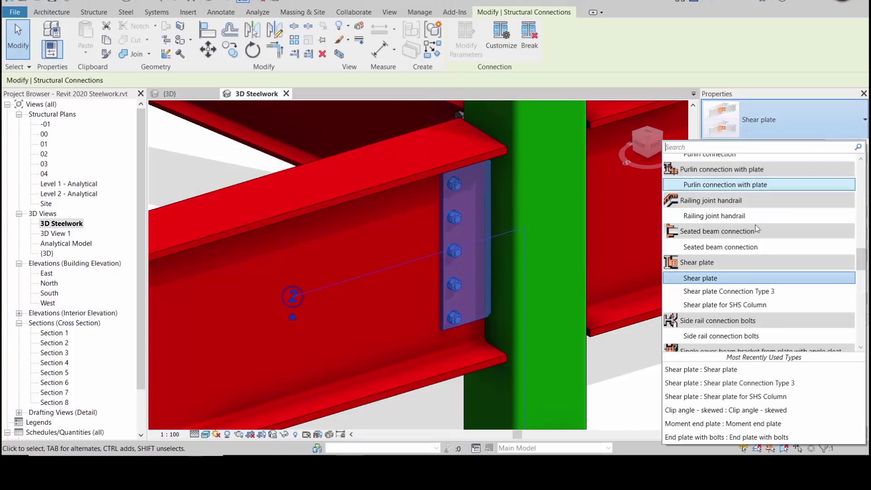
click(770, 305)
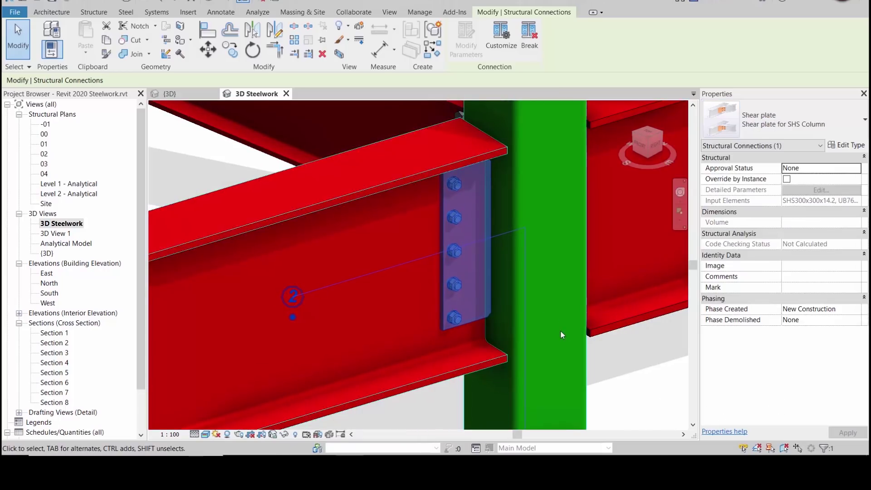
click(799, 126)
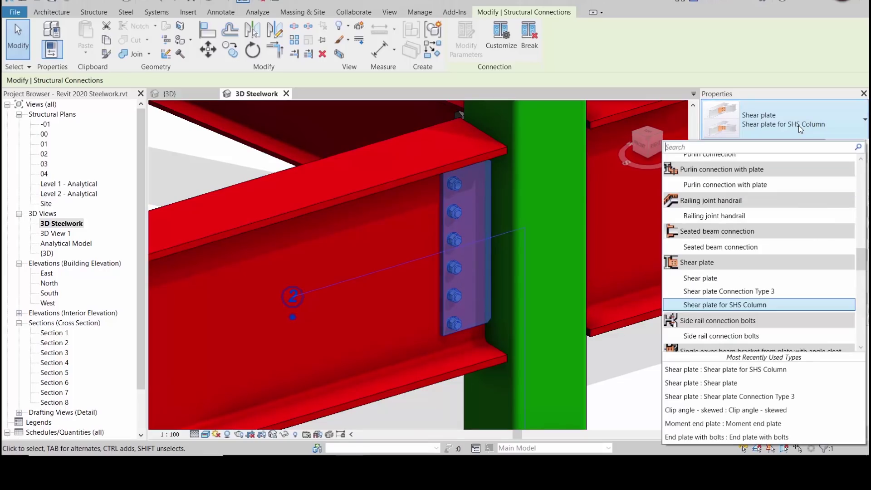
click(787, 292)
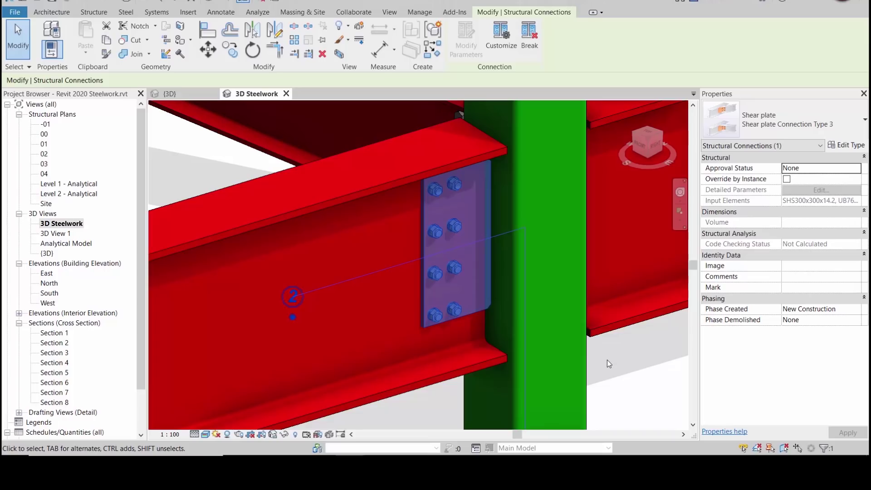
click(857, 119)
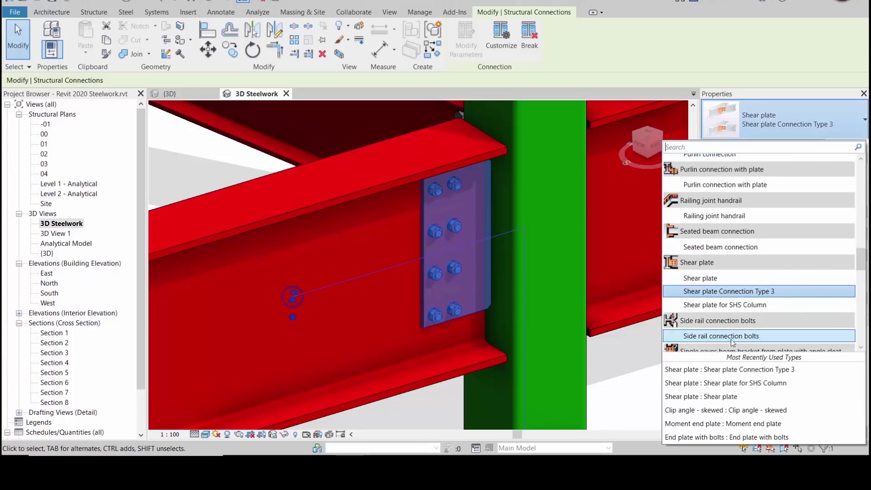
click(717, 305)
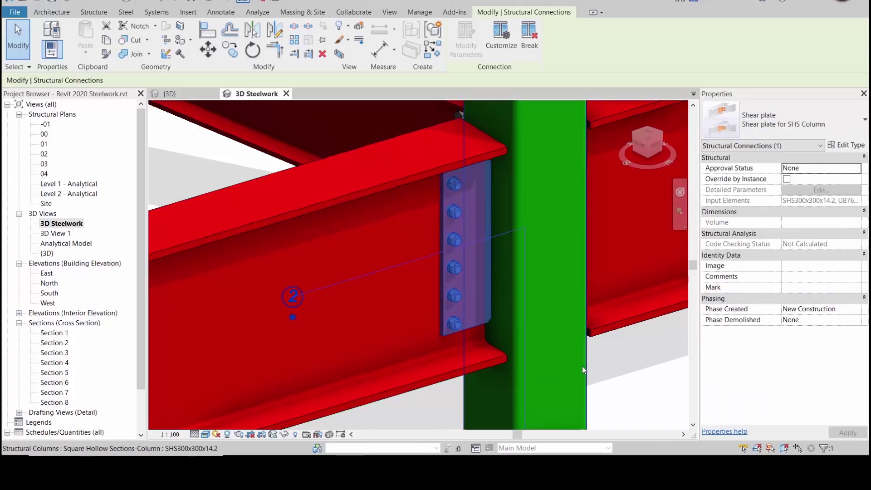
Orbit and zoom around the beam-column joint to inspect the connection from several sides
scroll(592, 353, down, 5)
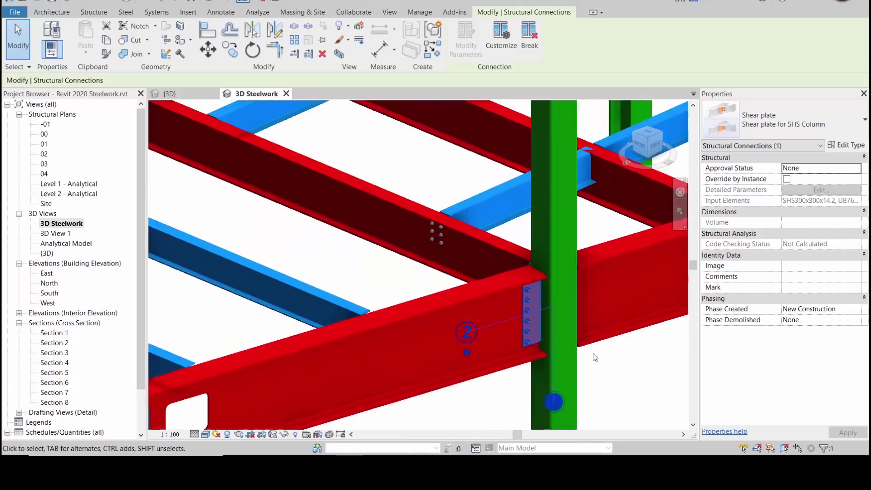
shift+middle_drag(576, 342, 424, 296)
scroll(437, 285, down, 4)
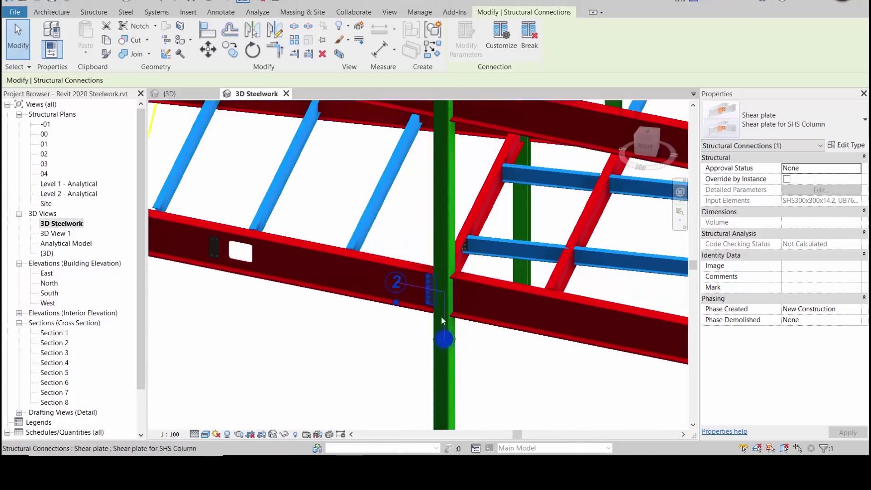
shift+middle_drag(492, 284, 445, 228)
scroll(445, 228, up, 3)
scroll(445, 228, up, 5)
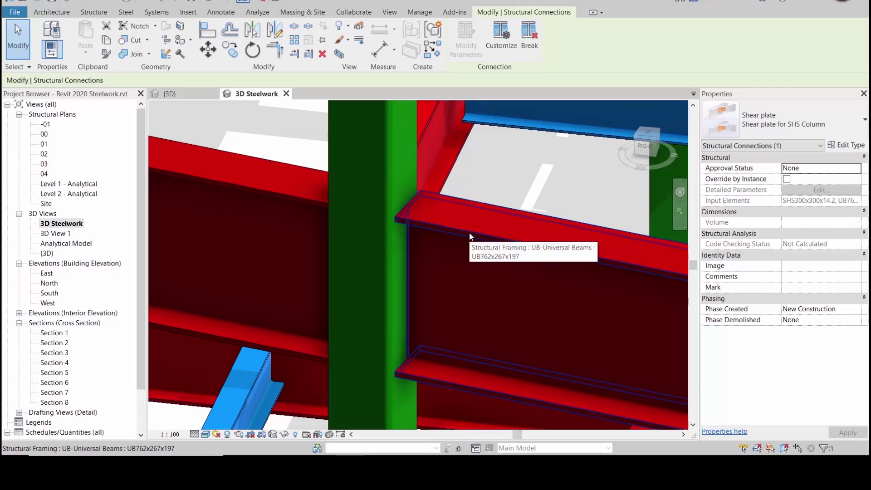
scroll(469, 231, down, 2)
scroll(469, 231, down, 3)
scroll(472, 234, down, 2)
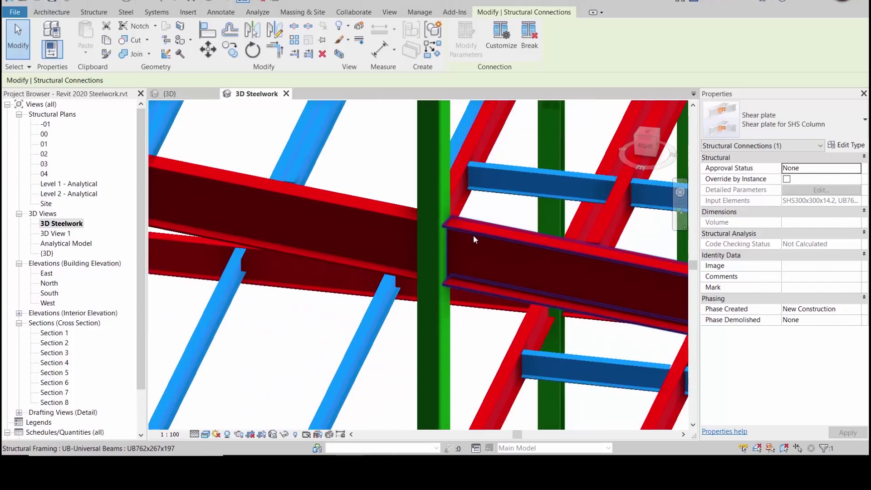
scroll(486, 272, up, 2)
shift+middle_drag(489, 282, 545, 308)
Propagate the shear plate connection to similar beam joints, then deselect it
right_click(388, 379)
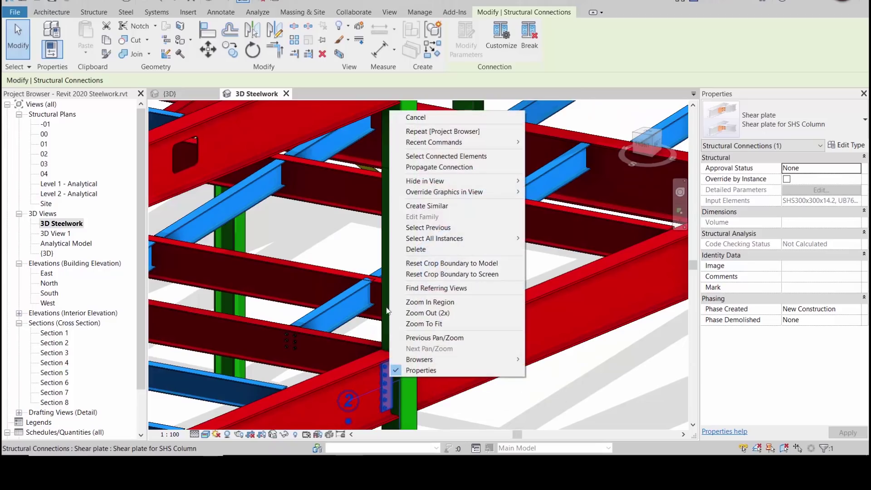
click(462, 168)
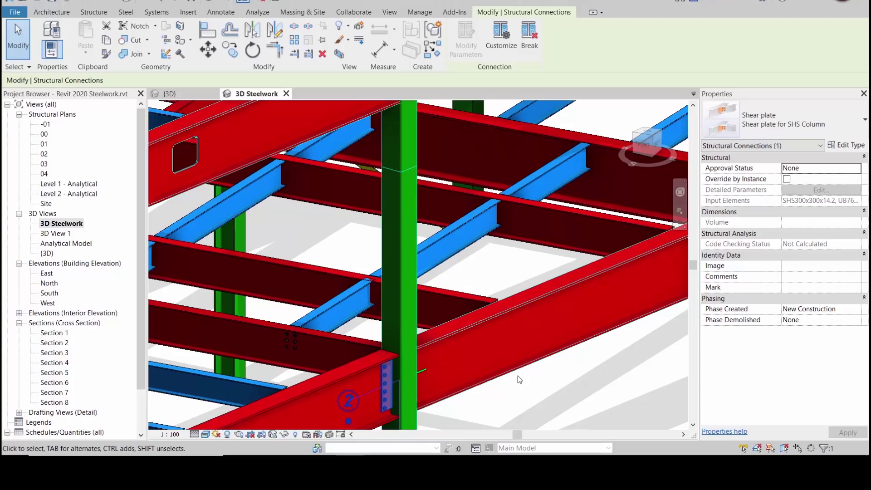
middle_drag(502, 380, 491, 385)
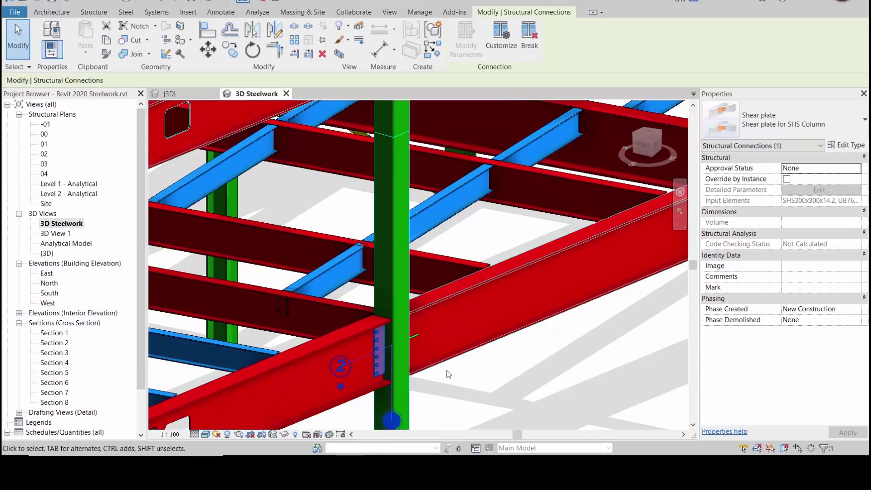
click(520, 366)
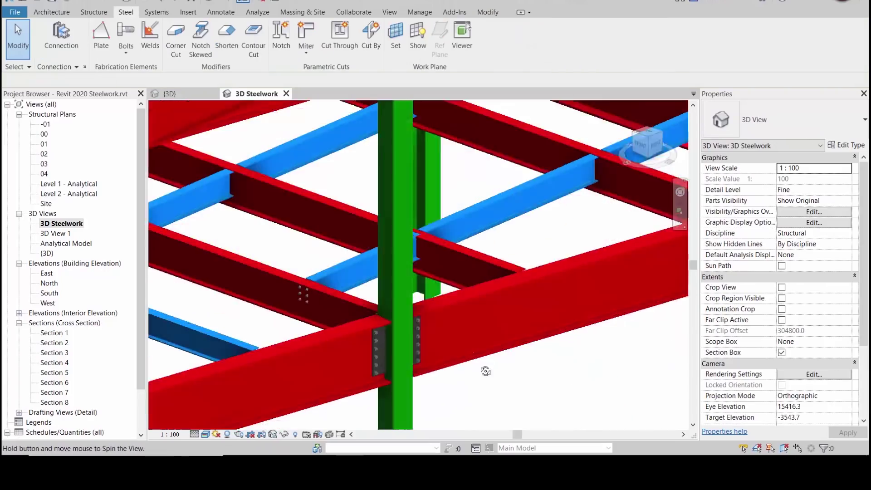
Orbit around the column to check the new plate and reselect the shear plate connection
shift+middle_drag(479, 371, 386, 375)
scroll(458, 375, up, 3)
shift+middle_drag(458, 376, 540, 347)
scroll(495, 361, down, 3)
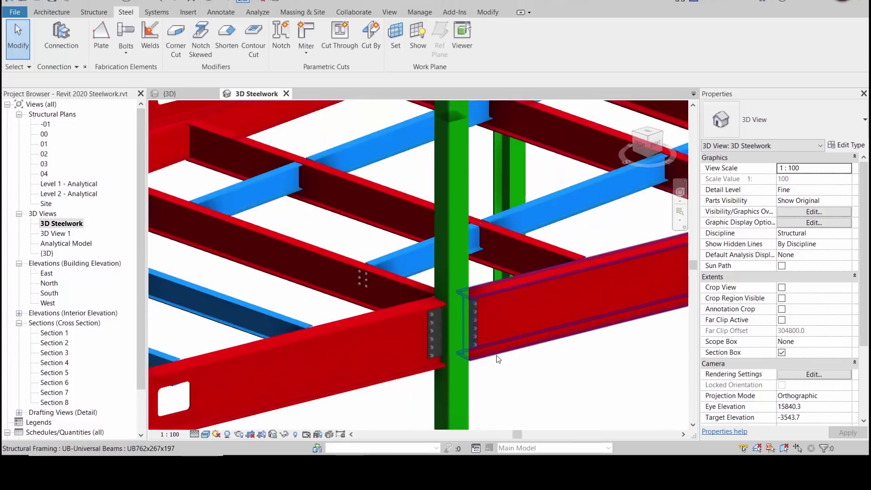
scroll(498, 357, up, 5)
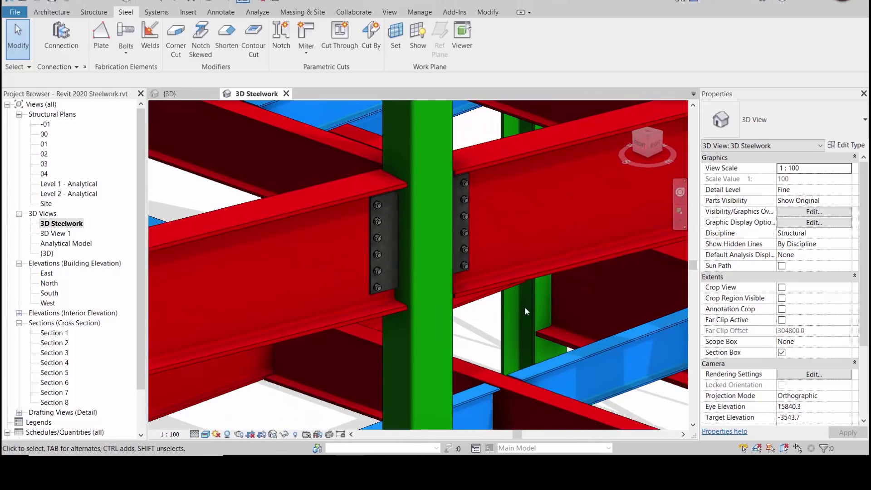
scroll(507, 262, down, 2)
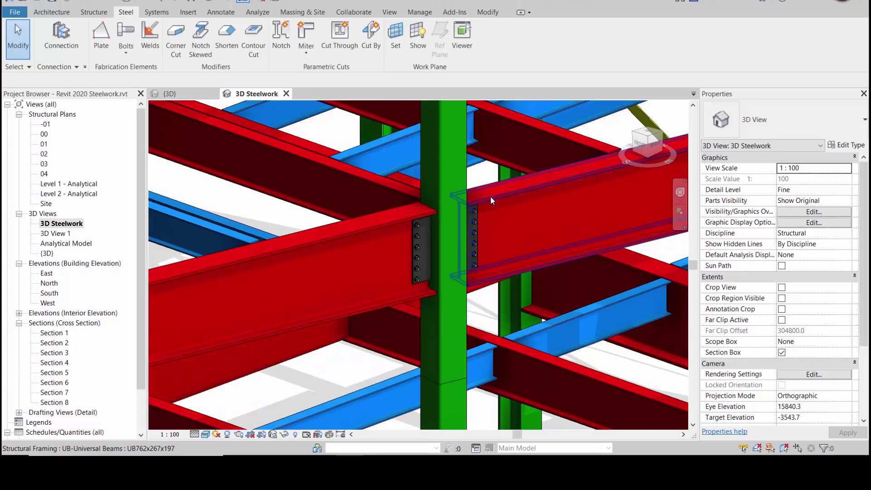
middle_drag(491, 199, 551, 307)
scroll(551, 308, down, 2)
scroll(382, 331, up, 3)
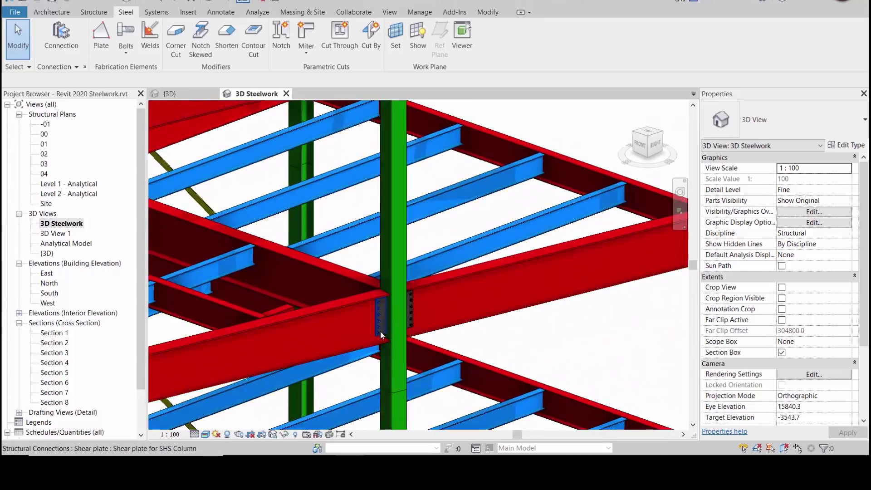
scroll(383, 335, up, 4)
click(472, 290)
shift+middle_drag(472, 290, 588, 336)
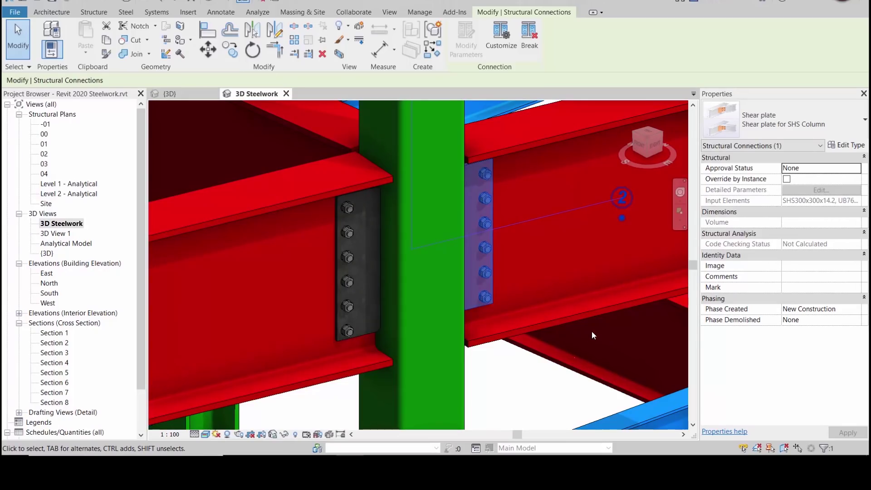
Select all visible shear plate connections and change them to Shear plate Connection Type 3
right_click(488, 297)
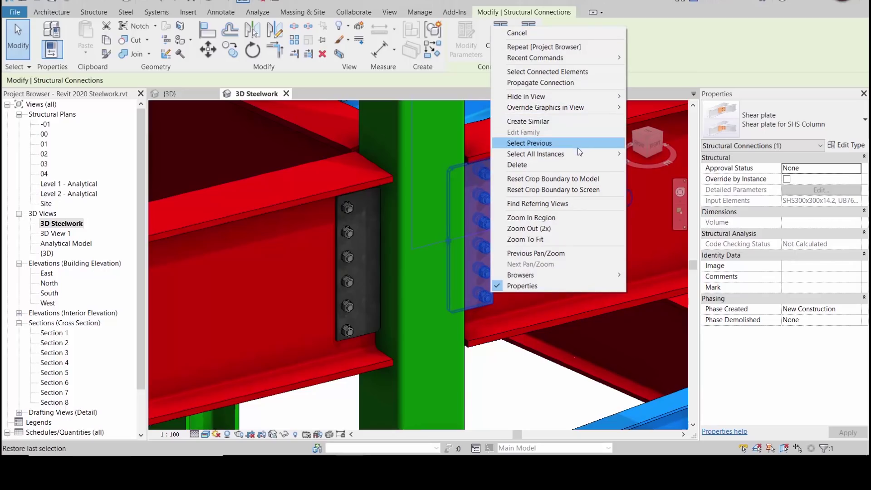
mouse_move(591, 155)
click(662, 156)
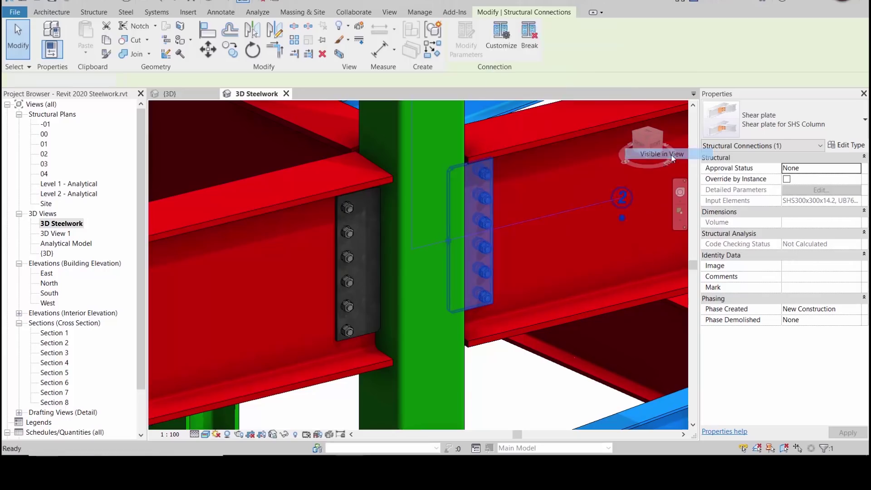
scroll(500, 241, down, 6)
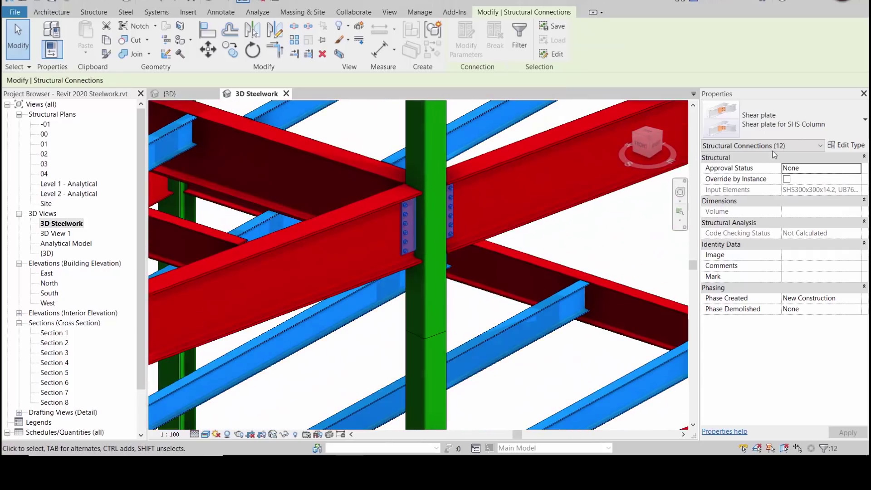
click(825, 112)
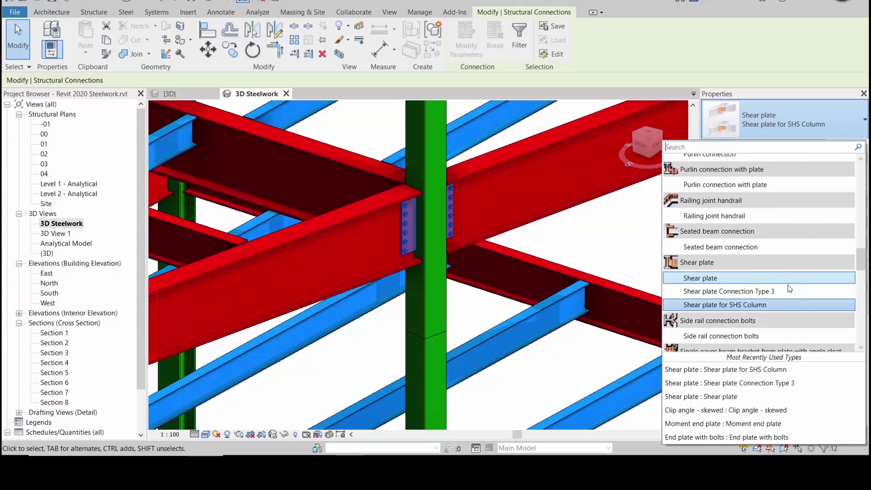
click(769, 292)
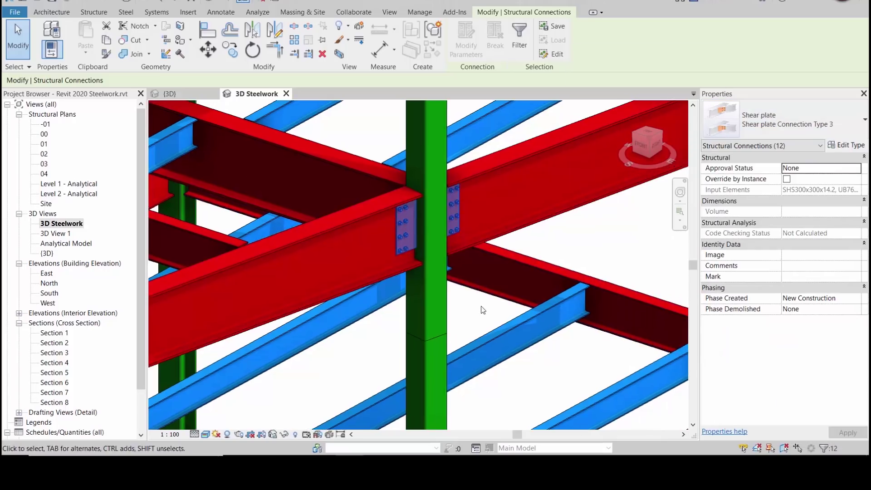
shift+middle_drag(520, 309, 596, 347)
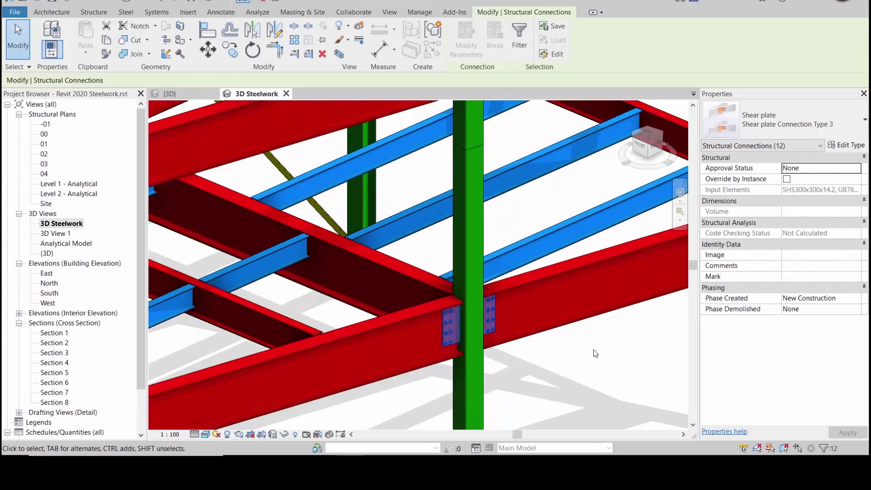
scroll(535, 366, down, 3)
shift+middle_drag(349, 358, 498, 391)
key(Escape)
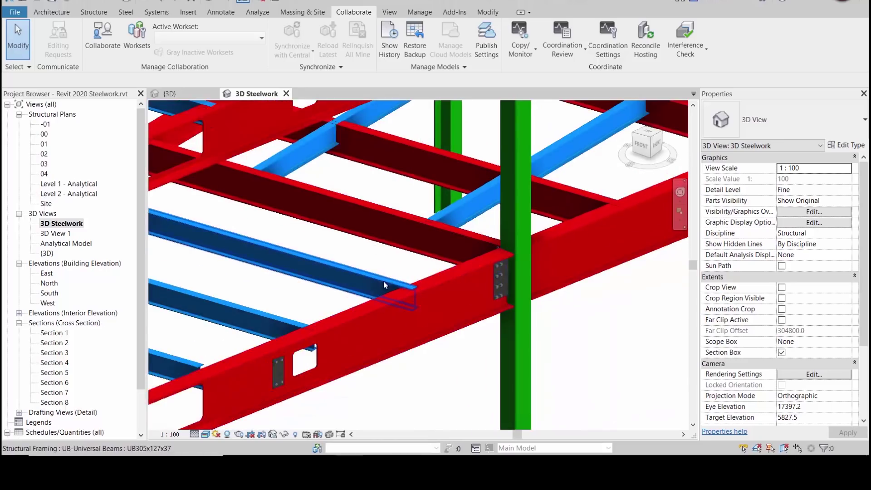
Place a Double side clip angle Type 1 connection on the three selected beams
scroll(350, 285, up, 6)
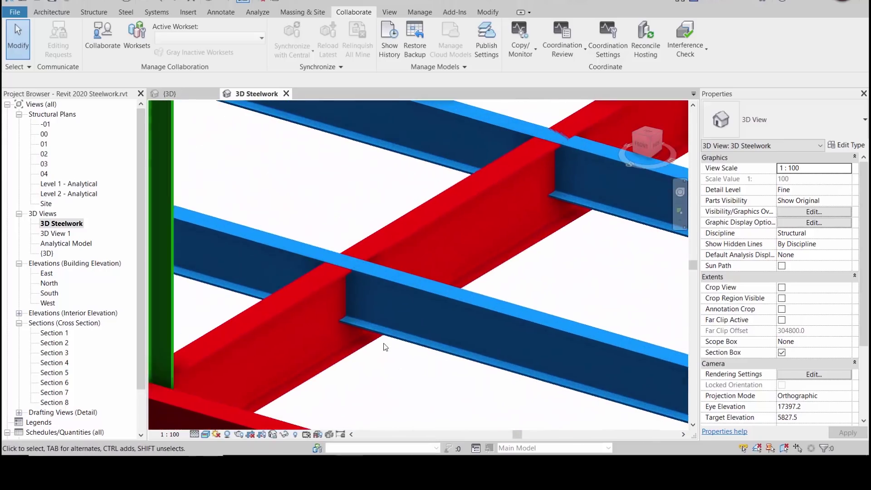
click(410, 238)
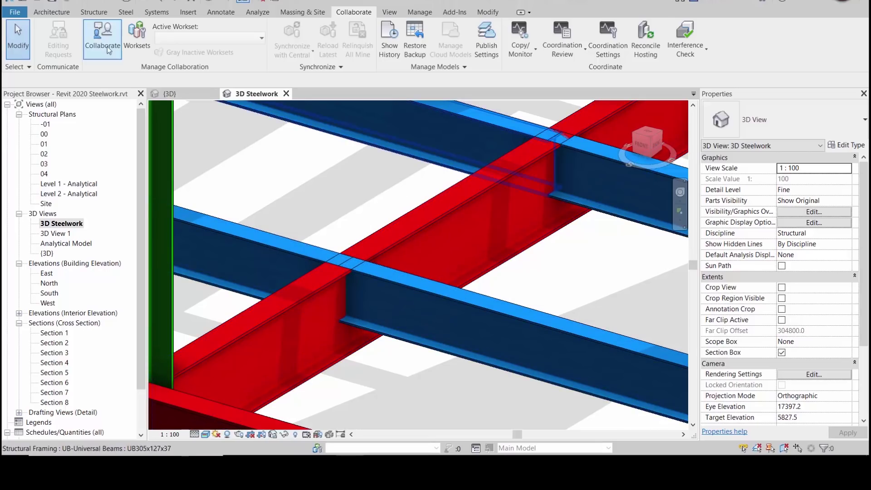
click(94, 13)
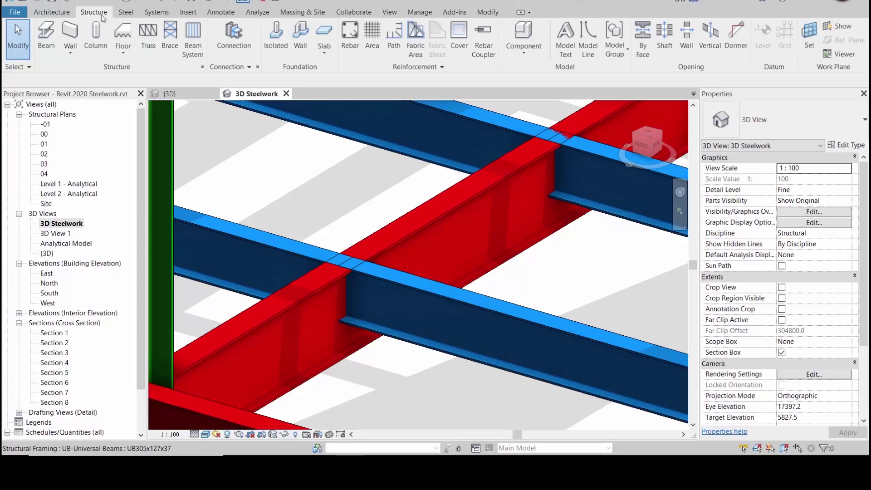
click(241, 47)
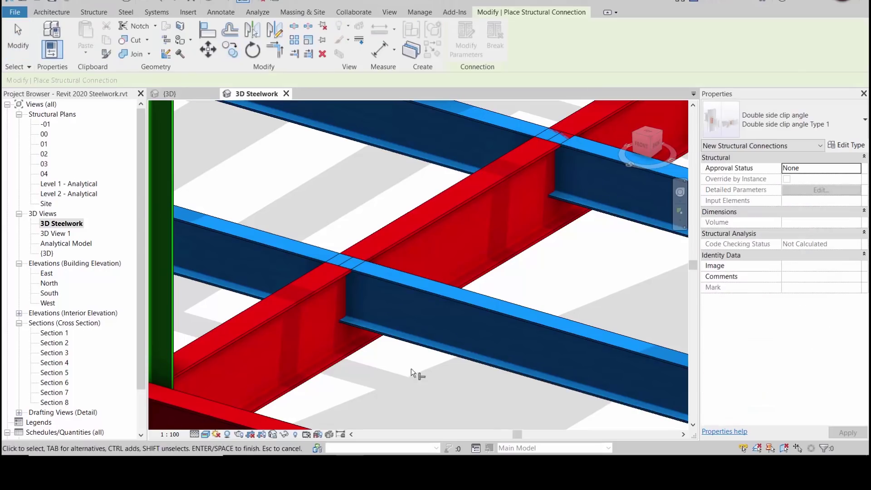
drag(304, 225, 304, 225)
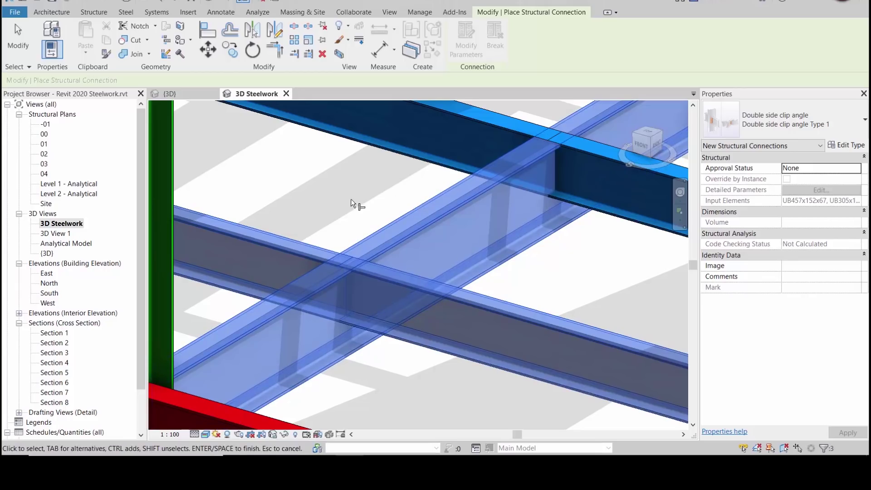
click(819, 113)
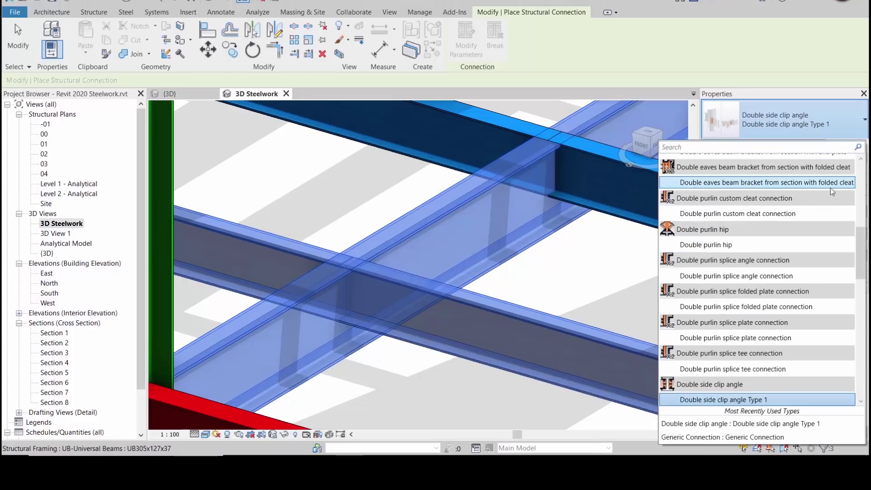
text(clip)
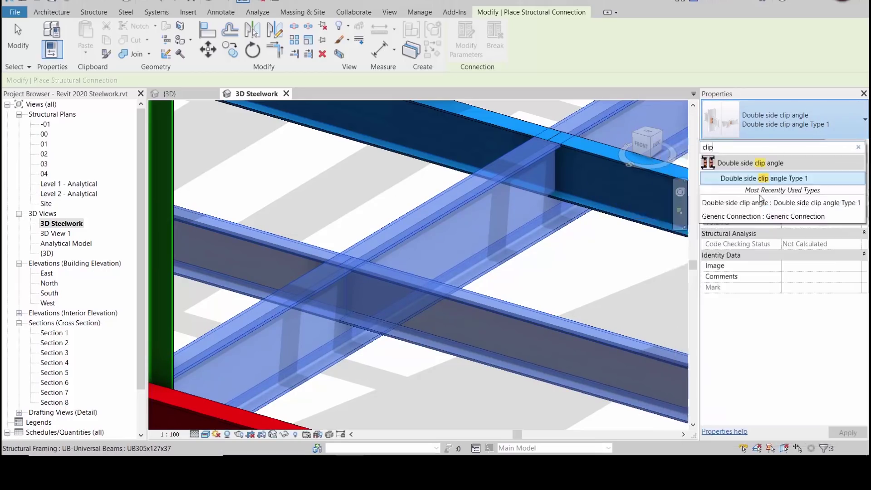
click(799, 182)
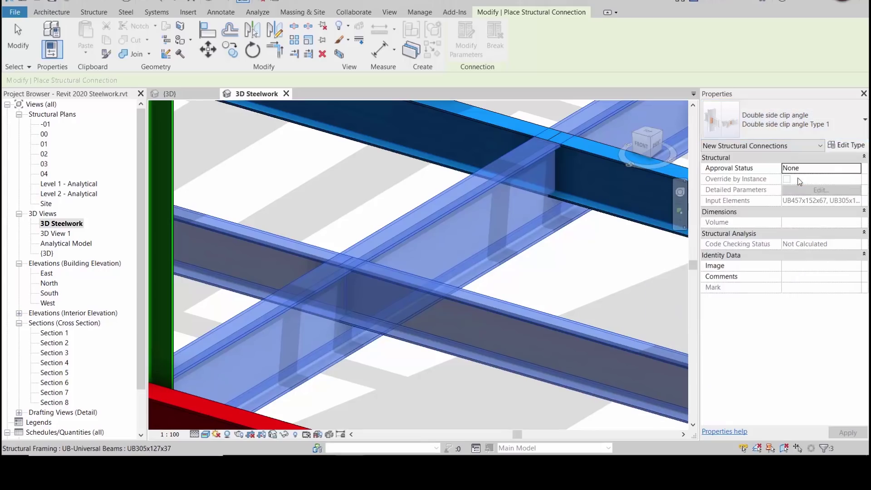
key(Return)
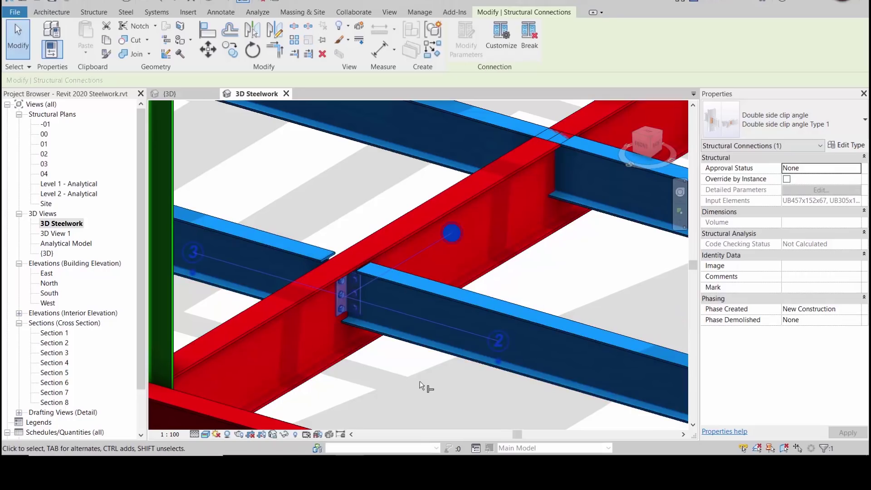
Select the Double side clip angle connection and propagate it to similar beam-to-girder joints
click(393, 393)
shift+middle_drag(393, 393, 382, 341)
scroll(342, 293, up, 3)
click(345, 280)
scroll(346, 281, down, 4)
shift+middle_drag(535, 216, 489, 285)
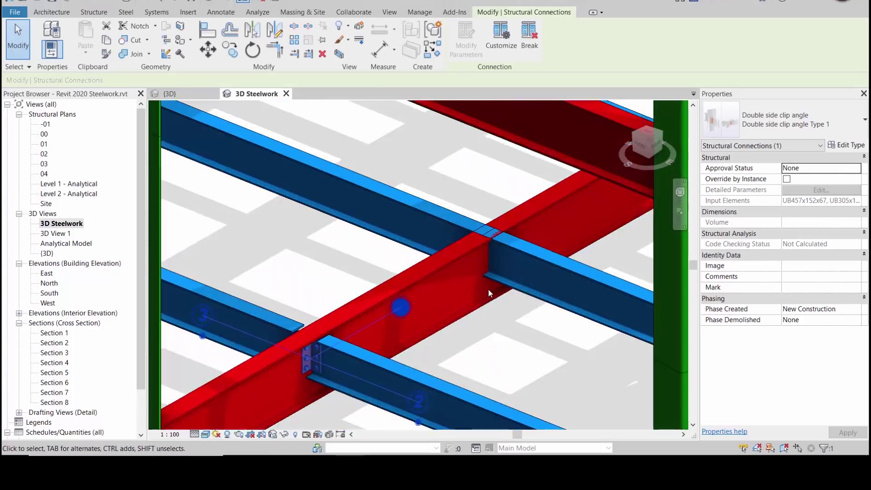
scroll(491, 295, down, 3)
scroll(488, 318, up, 3)
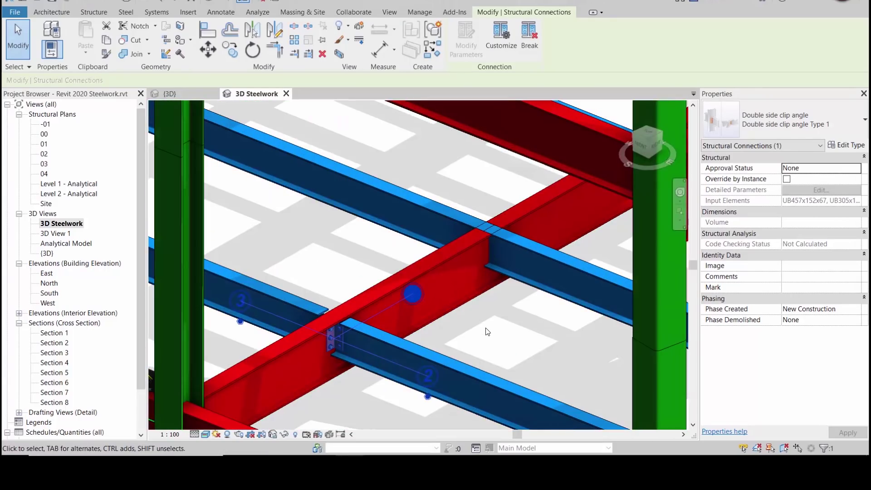
right_click(484, 332)
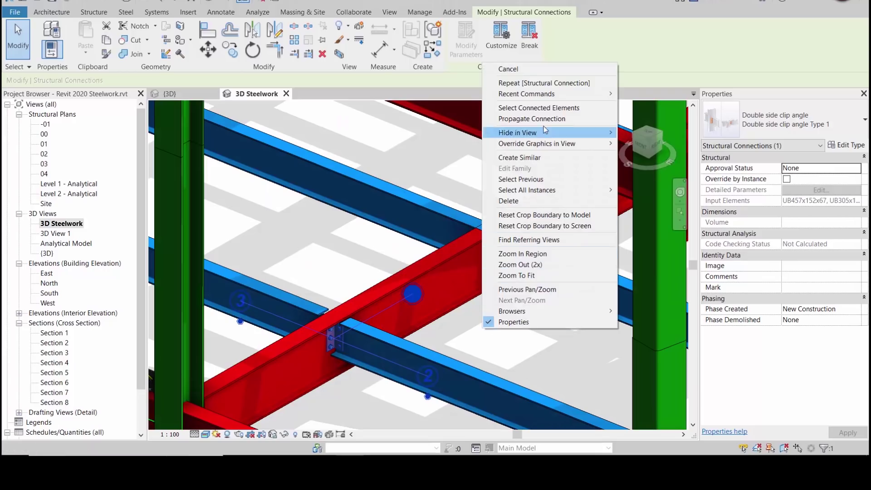
click(558, 121)
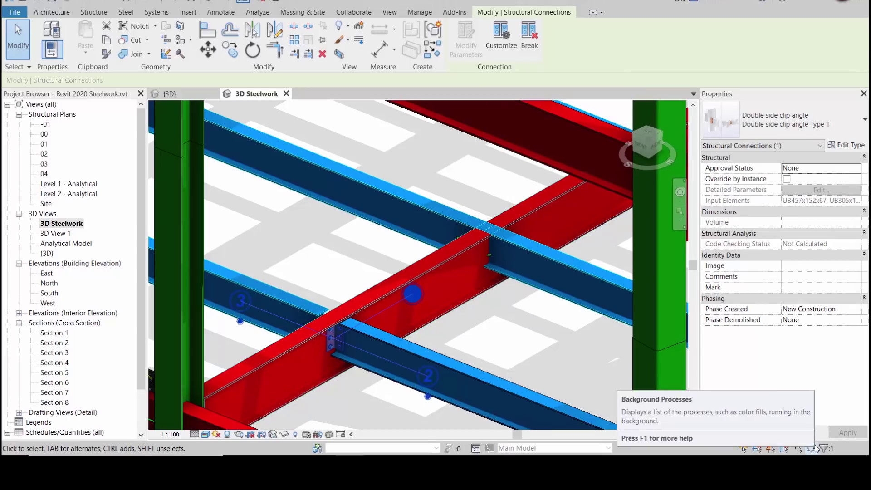
Deselect and zoom and pan around the frame to check the propagated clip angles
click(539, 346)
scroll(509, 353, down, 3)
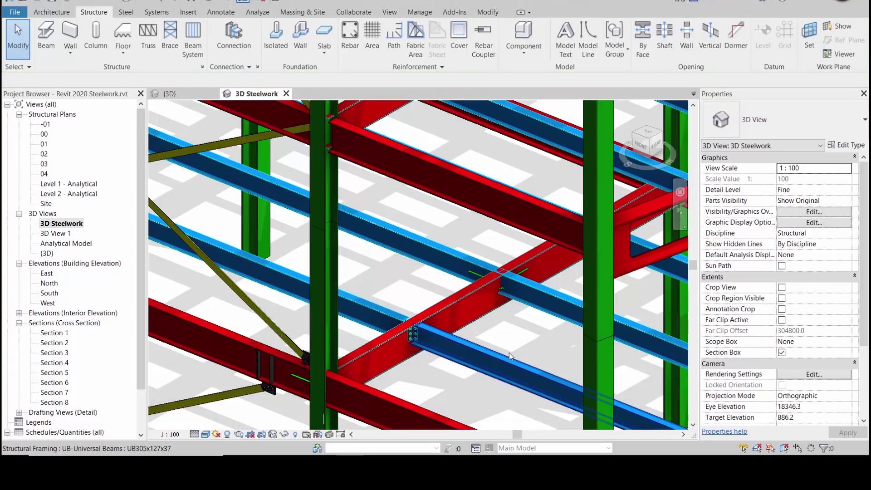
middle_drag(395, 300, 410, 249)
scroll(445, 286, up, 3)
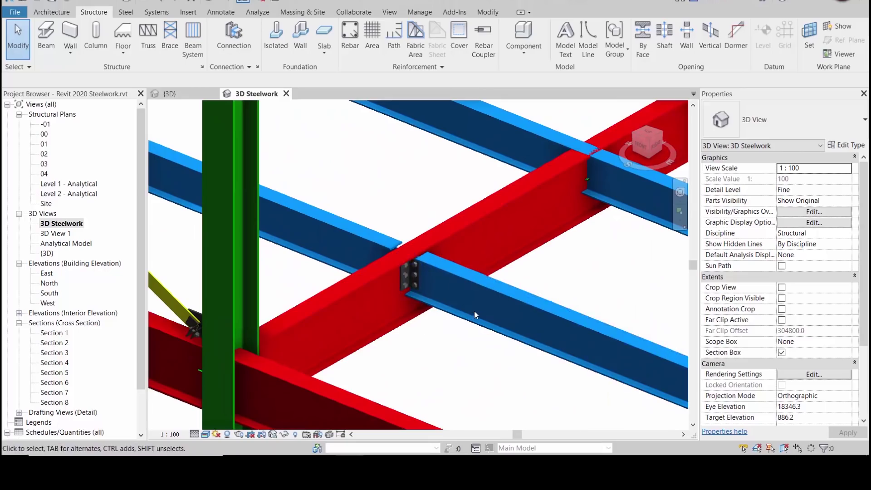
scroll(475, 313, down, 6)
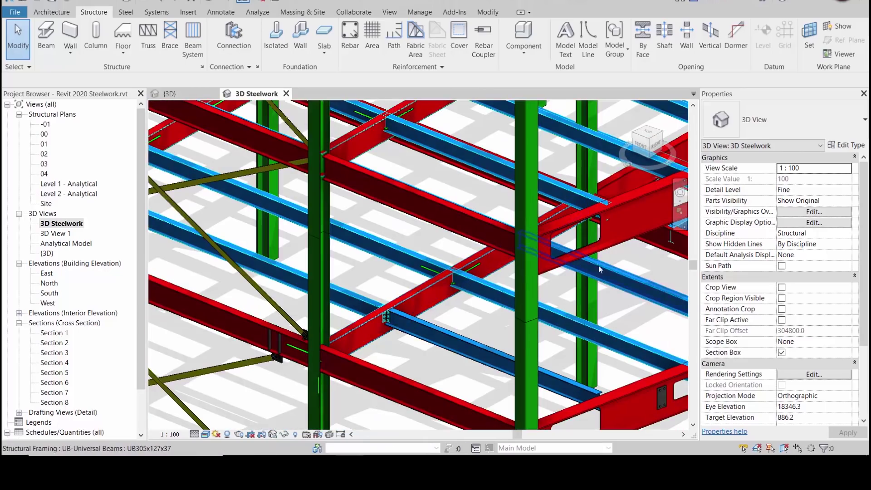
scroll(476, 278, down, 3)
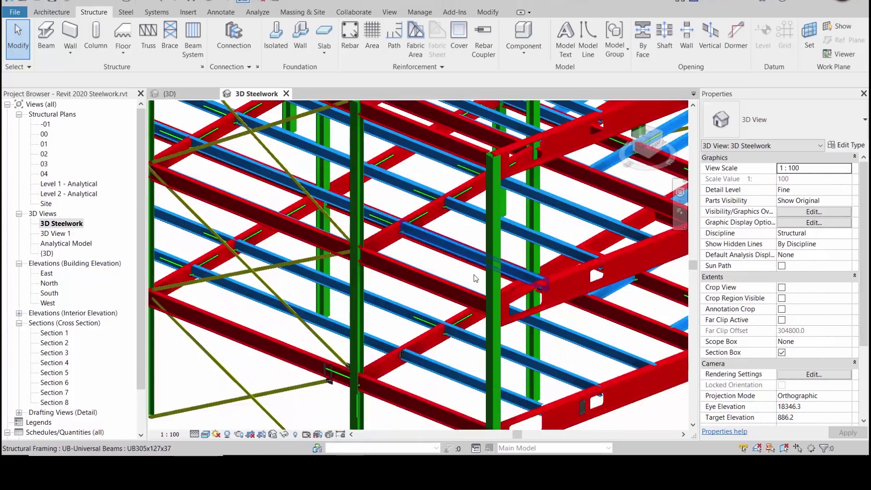
scroll(476, 278, down, 2)
scroll(554, 318, up, 6)
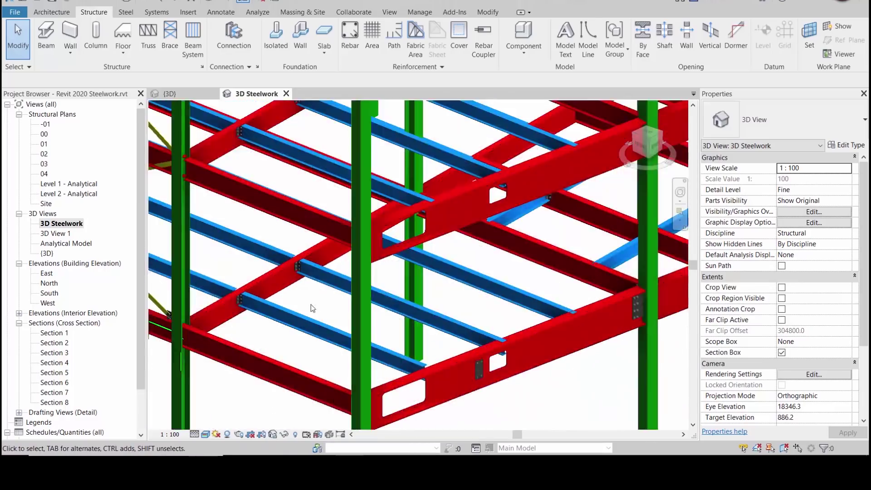
scroll(316, 309, up, 5)
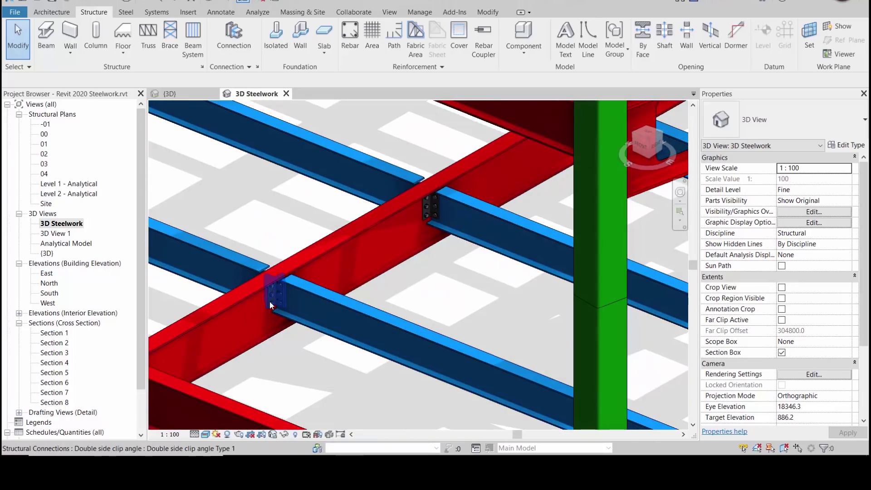
click(271, 301)
shift+middle_drag(362, 300, 309, 339)
right_click(299, 358)
mouse_move(381, 219)
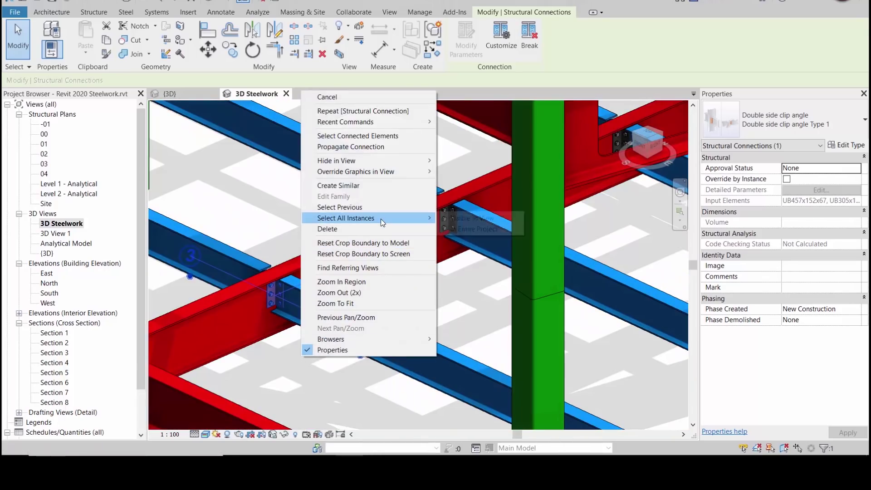
click(459, 220)
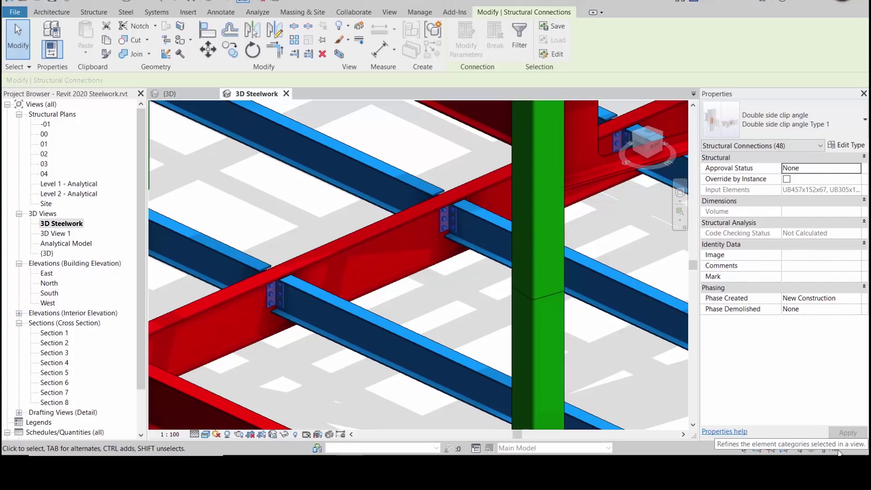
click(470, 305)
scroll(467, 374, down, 3)
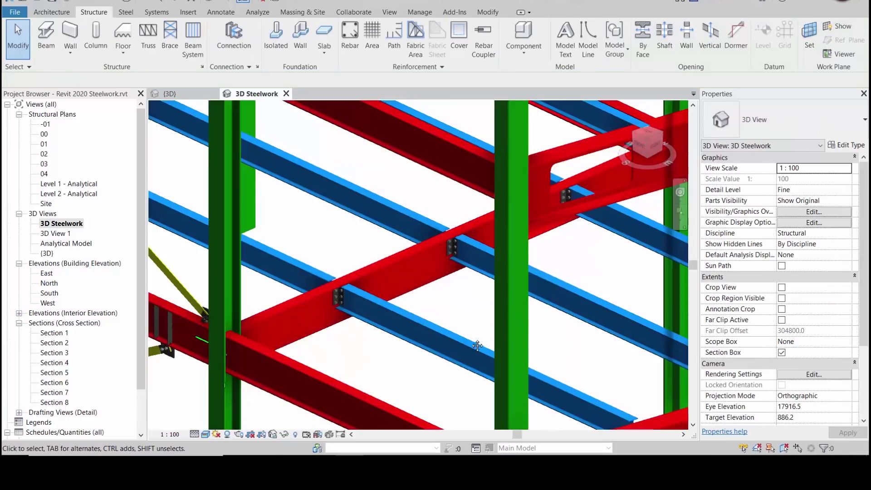
scroll(452, 262, up, 1)
scroll(415, 250, down, 3)
scroll(429, 296, up, 2)
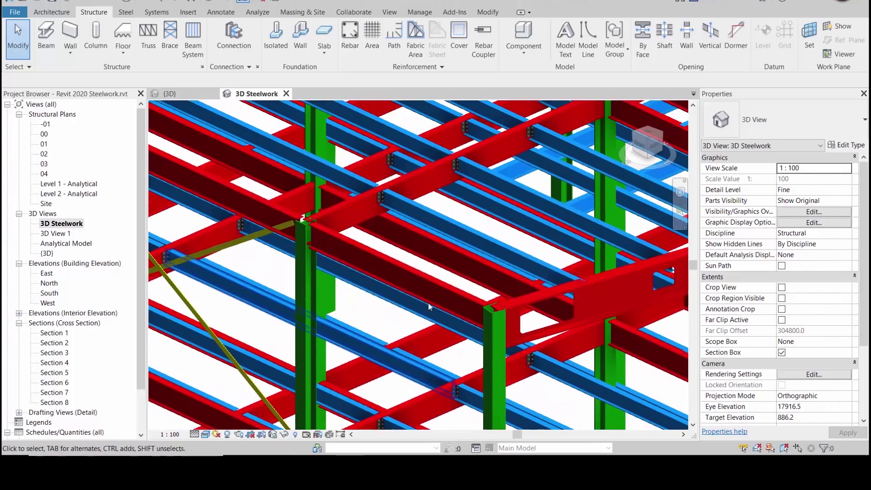
scroll(398, 192, up, 4)
click(350, 200)
shift+middle_drag(350, 201, 404, 301)
scroll(410, 301, down, 5)
key(Escape)
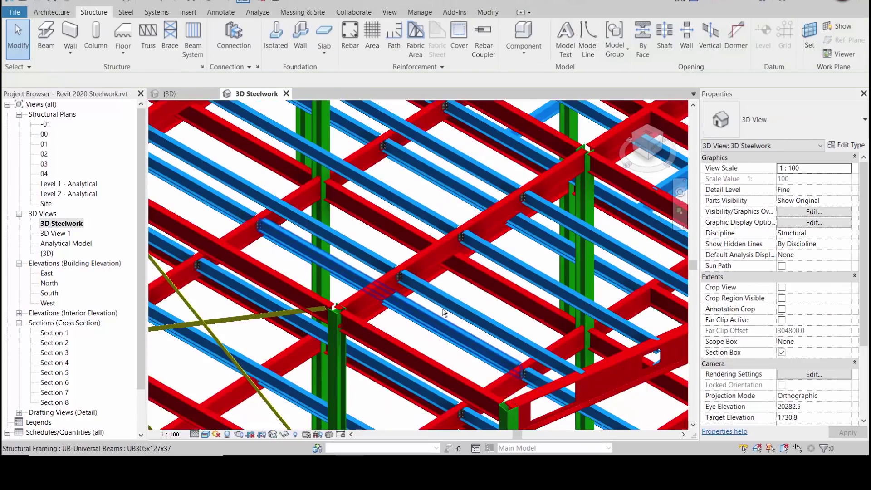
scroll(440, 285, up, 4)
scroll(441, 285, down, 2)
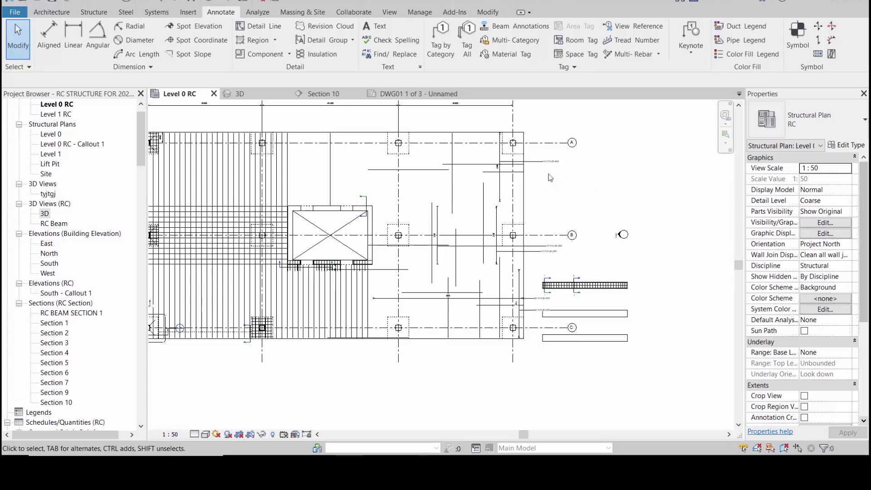
Zoom and pan the Level 0 RC plan to the 14 H10-25-400 rebar set near grid A
scroll(550, 171, up, 8)
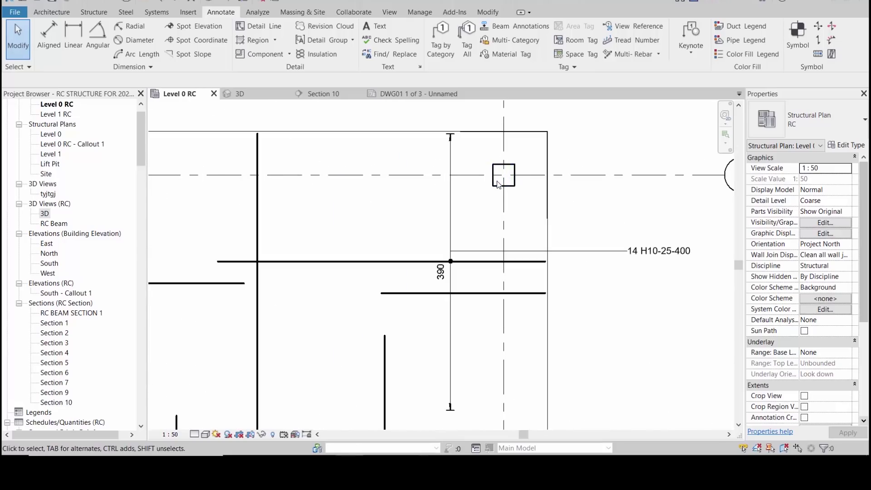
middle_drag(513, 337, 523, 298)
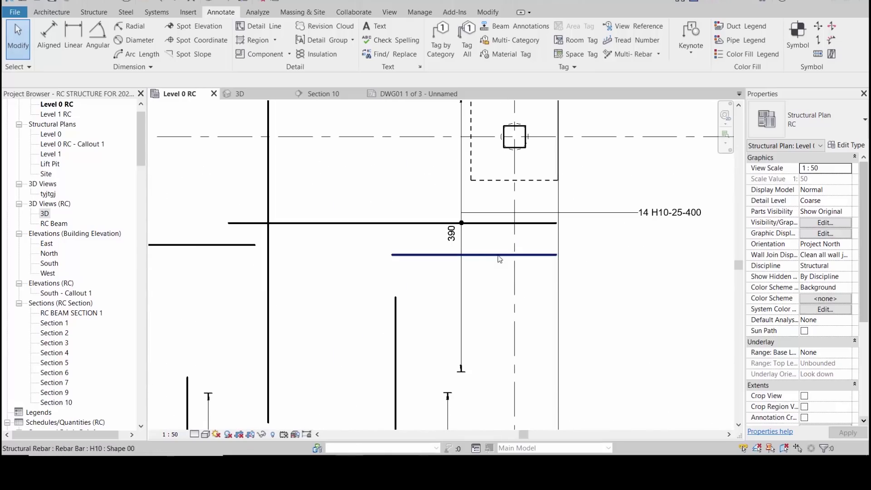
scroll(503, 267, down, 1)
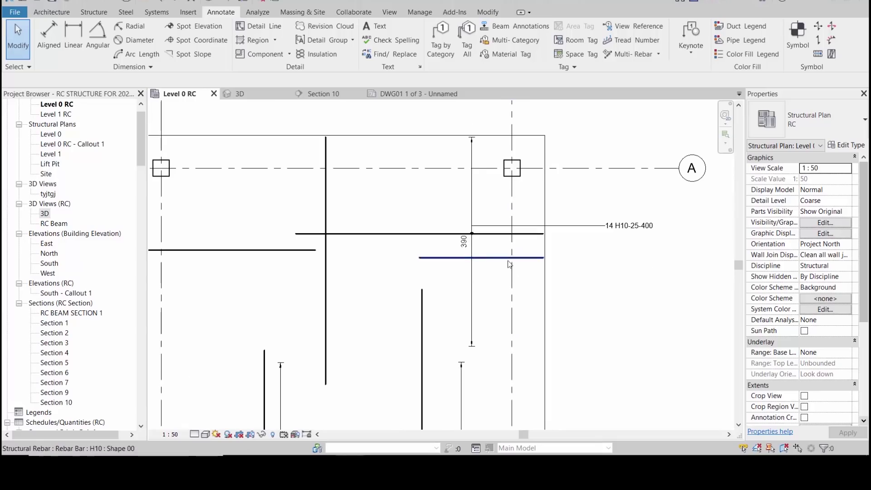
Start a new multi-rebar annotation based on the existing 14 H10-25-400 tag
click(509, 259)
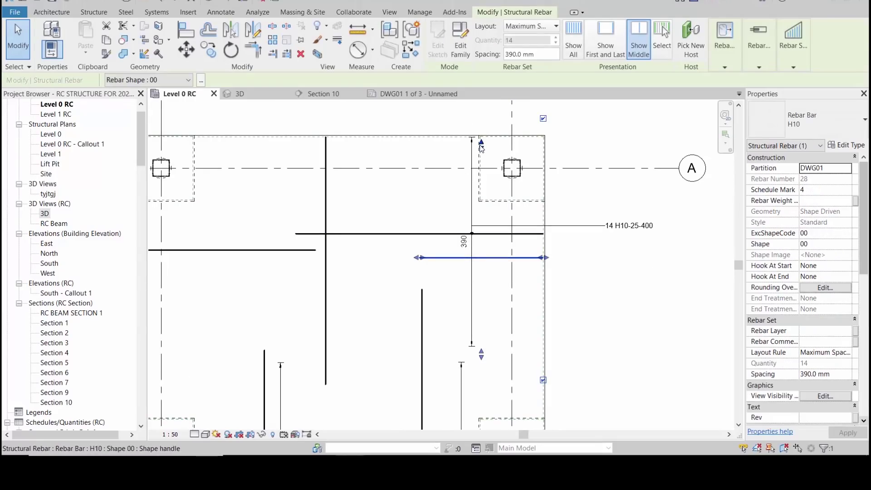
click(607, 296)
scroll(631, 225, up, 2)
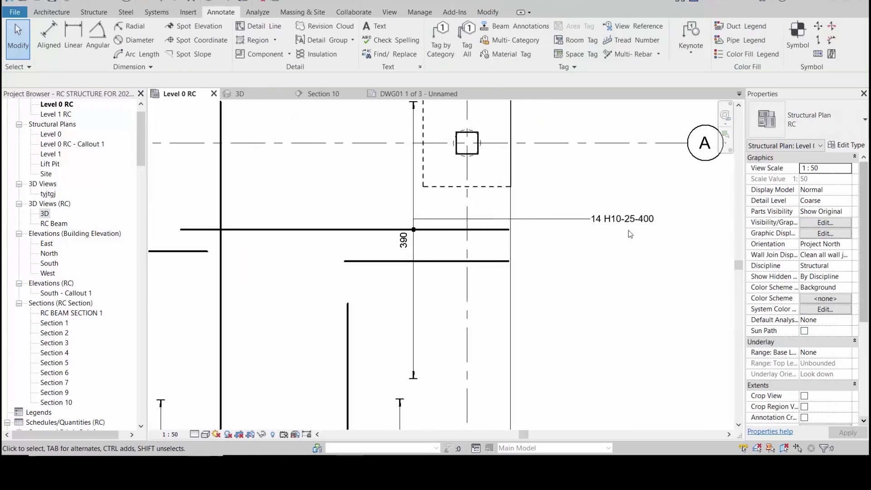
click(633, 228)
right_click(618, 200)
click(674, 312)
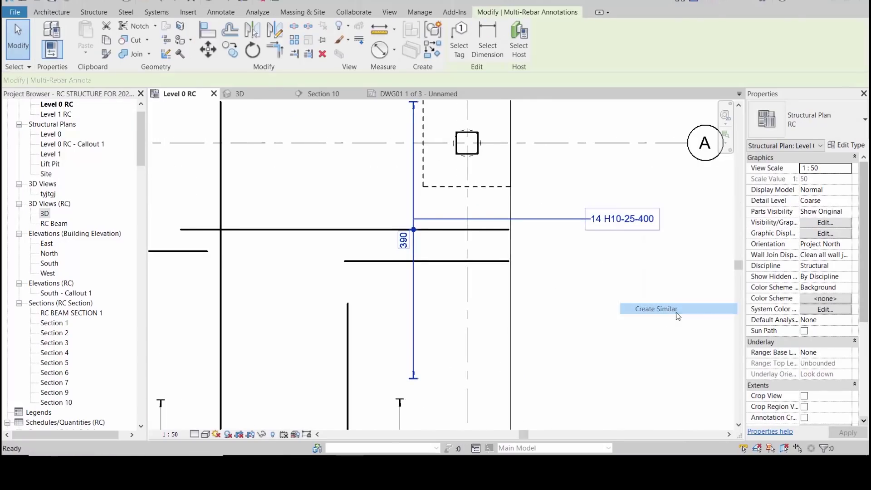
Dimension the second H10 bar set and place its 14 H10-28-400 tag
click(444, 265)
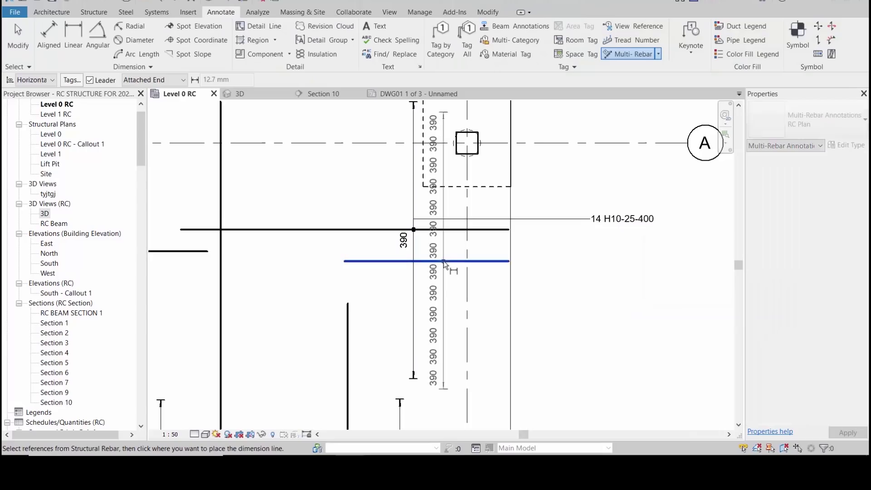
scroll(444, 293, down, 1)
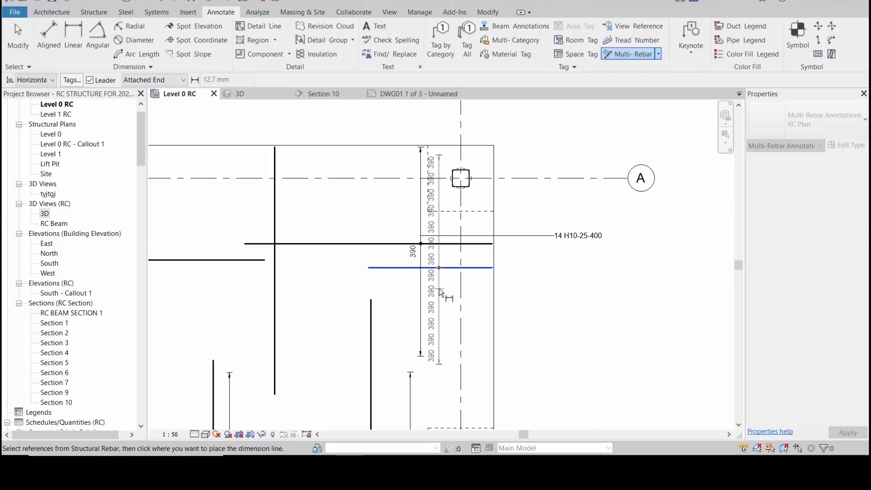
click(436, 244)
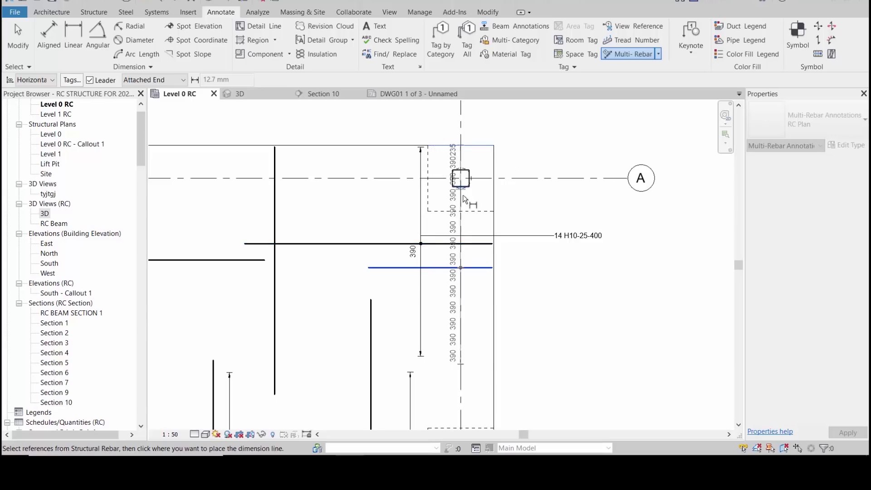
click(448, 295)
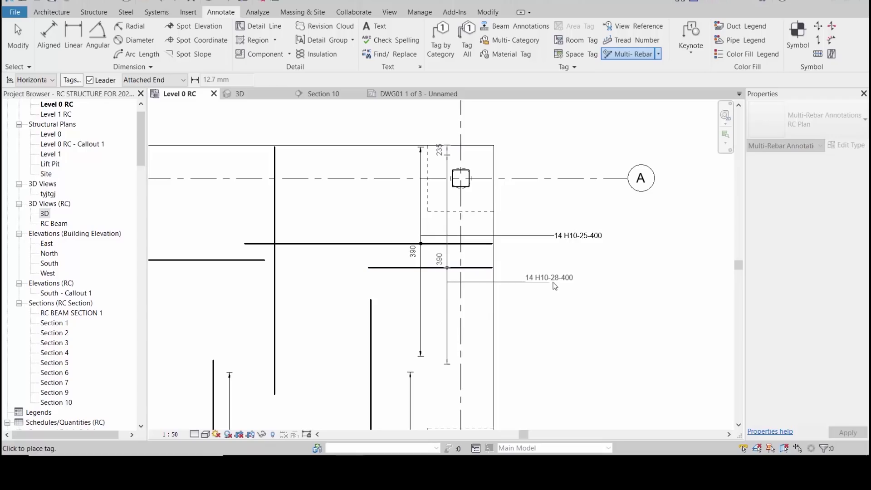
click(554, 283)
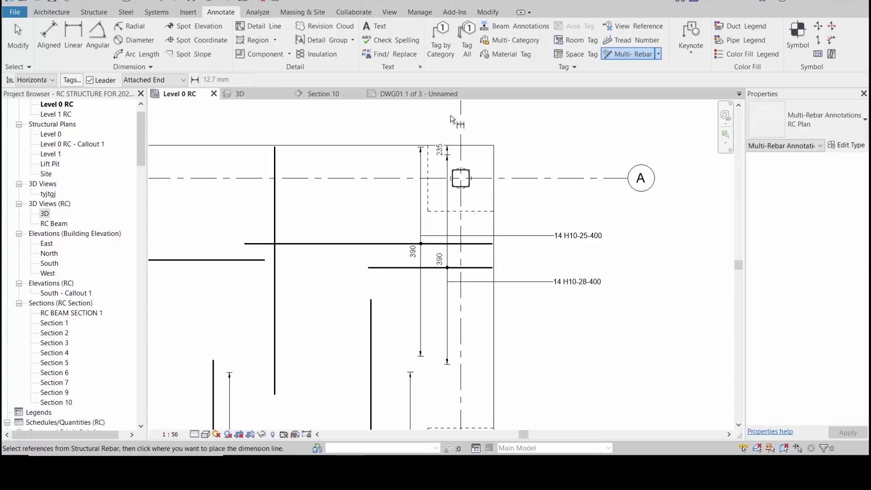
scroll(447, 145, up, 4)
scroll(452, 156, down, 4)
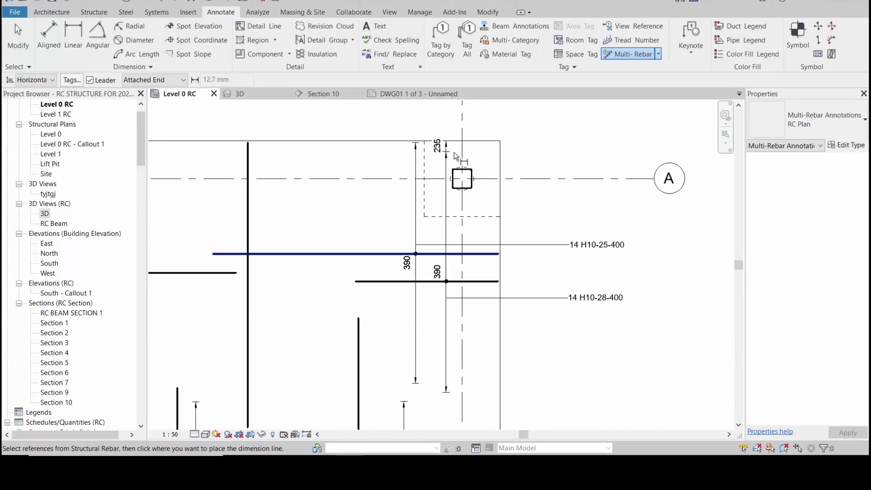
scroll(449, 149, up, 3)
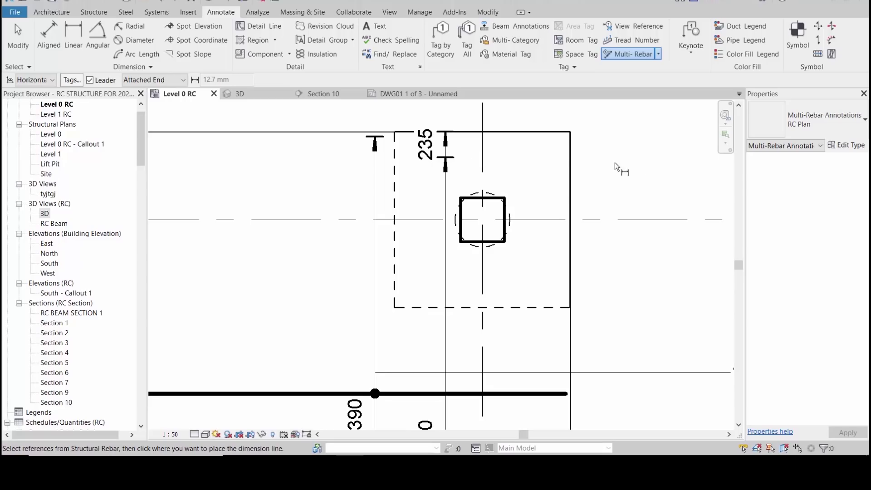
scroll(573, 184, down, 3)
key(Escape)
key(Escape)
Go via the 3D view to Section 10, showing the sloped slab's top bars
scroll(431, 217, down, 5)
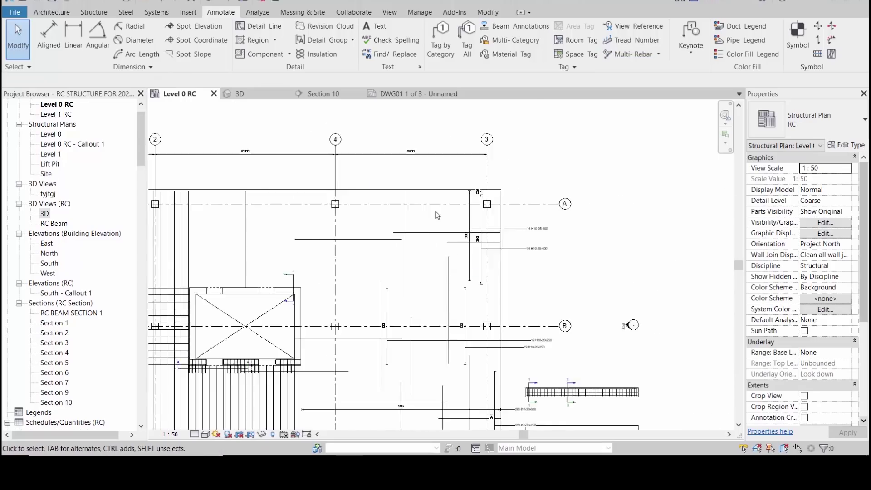
click(248, 97)
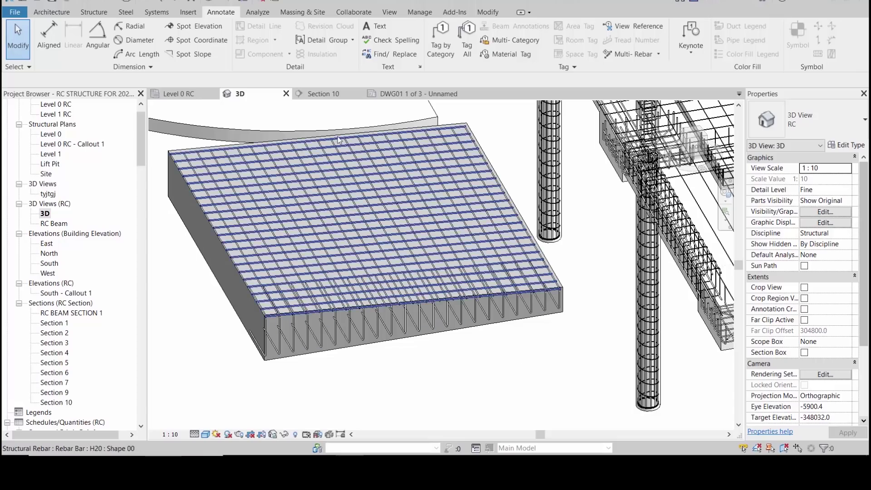
click(341, 91)
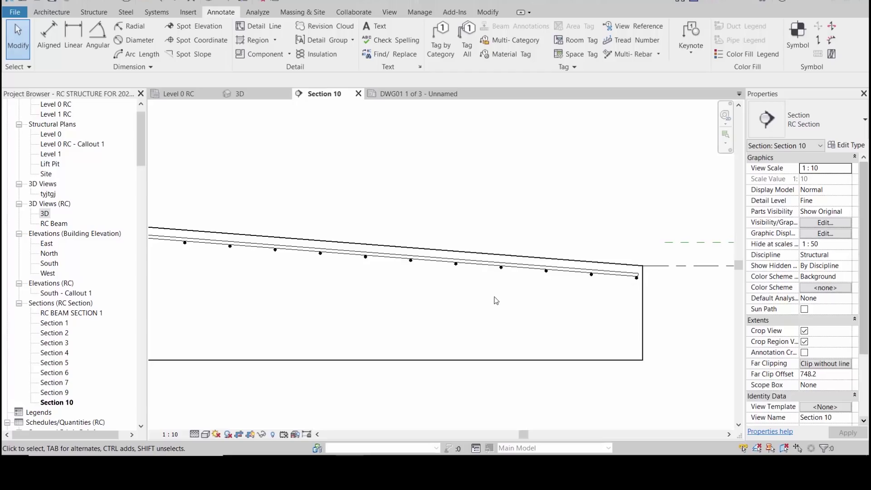
Add an aligned multi-rebar dimension above the sloped slab bars, tagged 23 H20-02-300
click(659, 56)
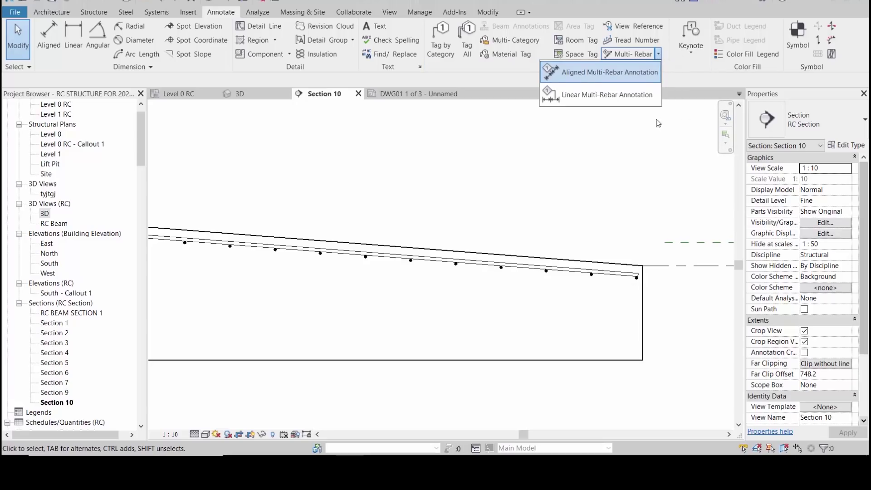
click(622, 72)
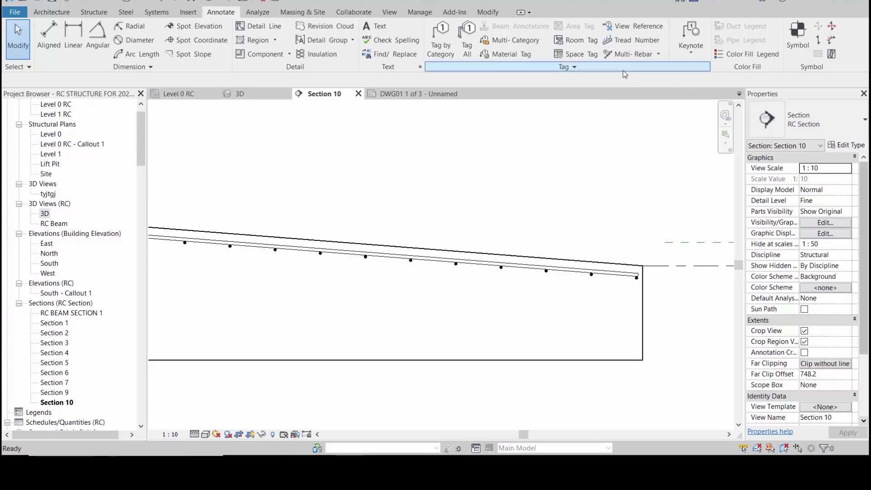
click(589, 278)
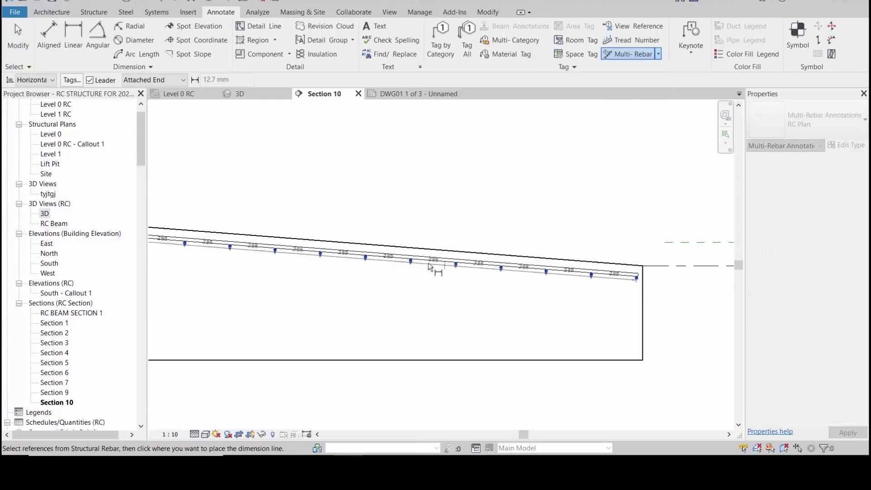
click(349, 232)
click(395, 211)
right_click(424, 164)
click(448, 182)
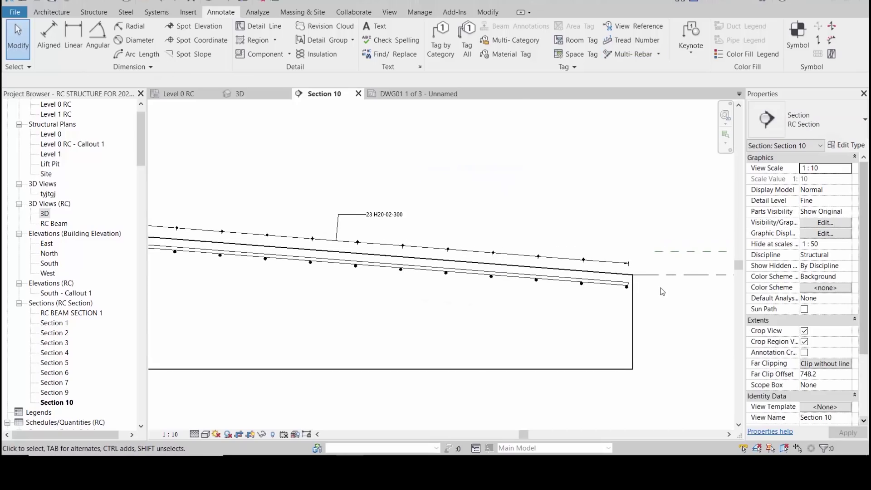
In the 3D view, orbit to the curved ramp, select it and zoom in
click(260, 93)
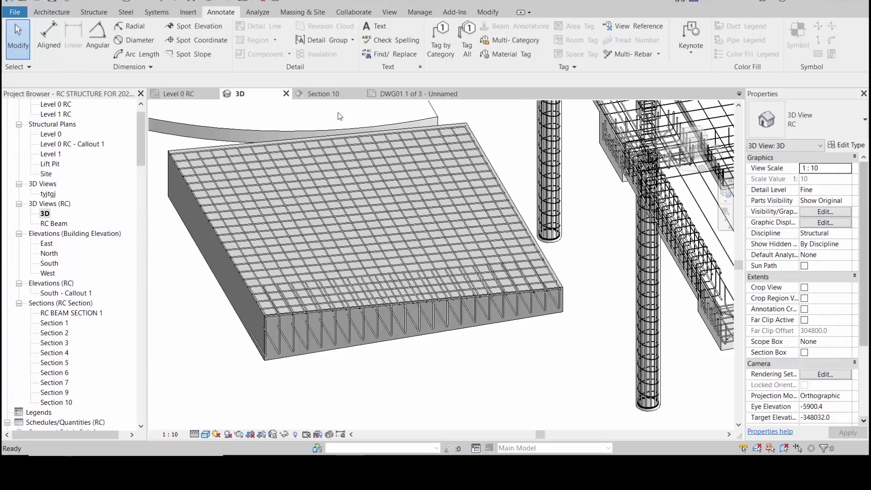
scroll(536, 322, down, 3)
shift+middle_drag(536, 322, 451, 394)
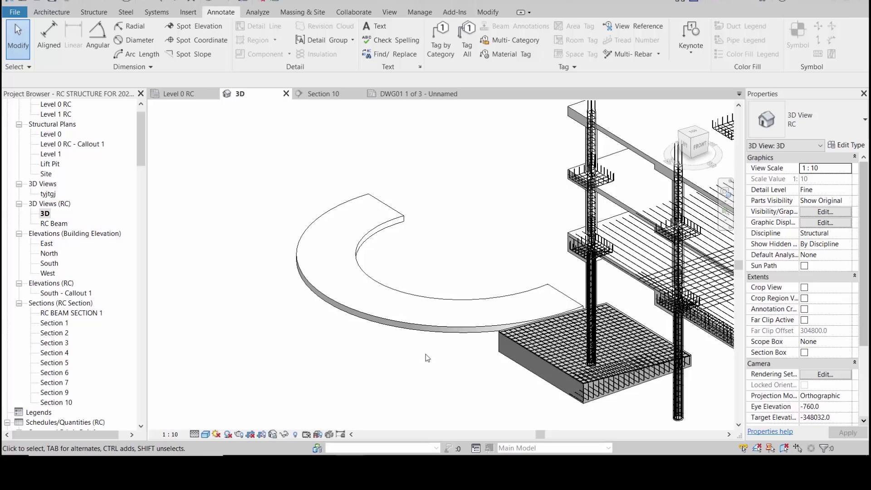
click(431, 333)
shift+middle_drag(431, 334, 533, 345)
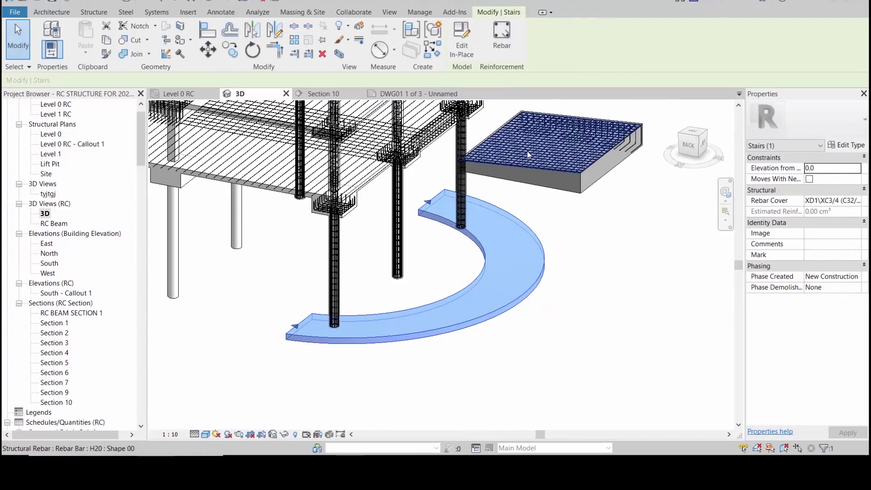
scroll(530, 240, up, 3)
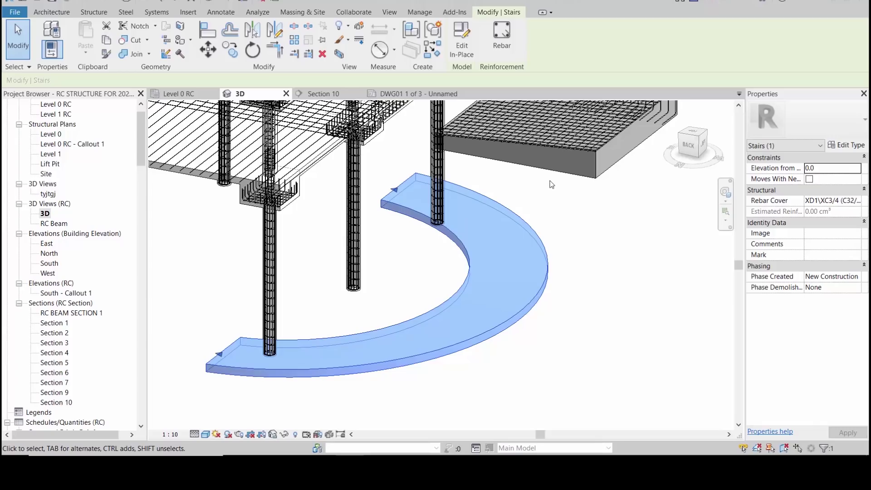
Place aligned free-form rebar on the ramp's top face along its outer curved edge
click(503, 36)
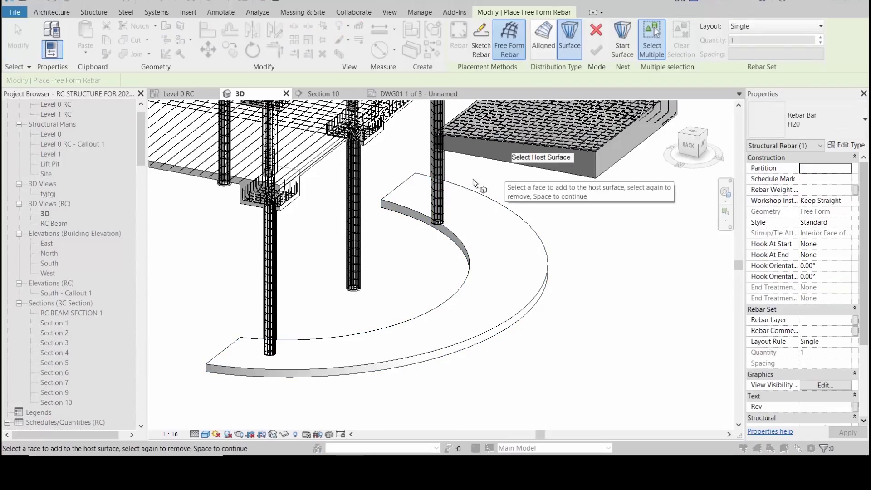
click(546, 48)
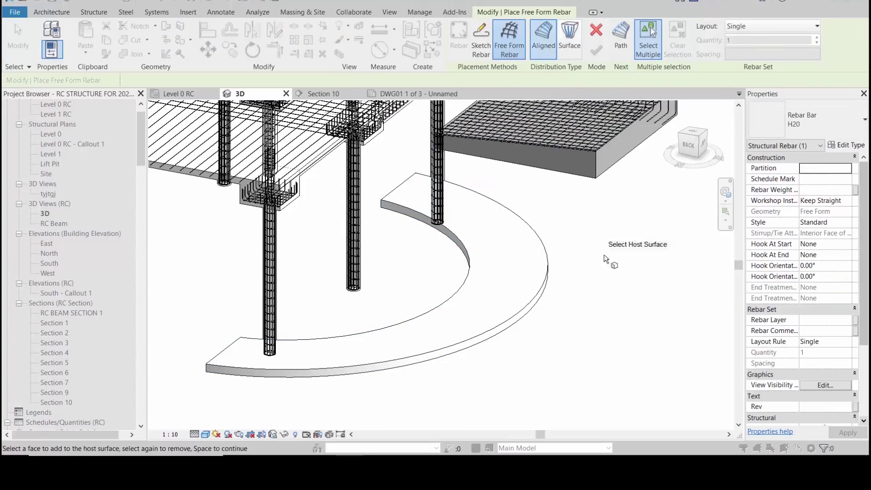
middle_drag(604, 257, 622, 258)
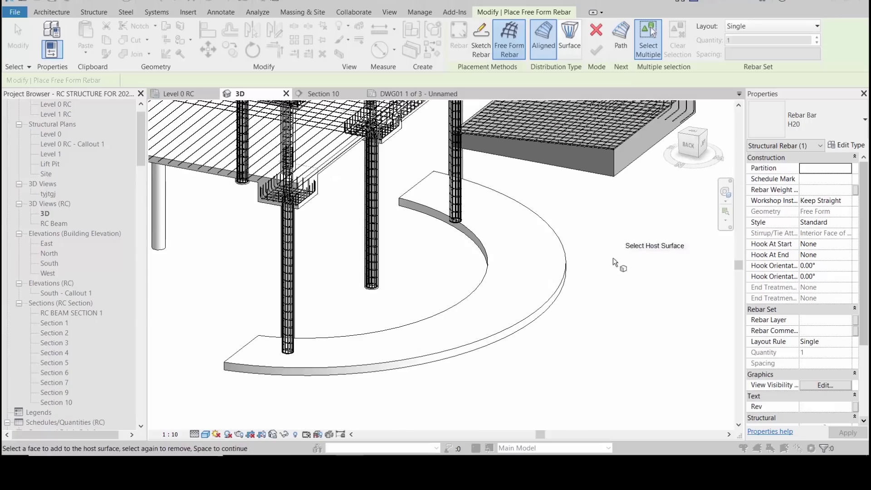
click(557, 290)
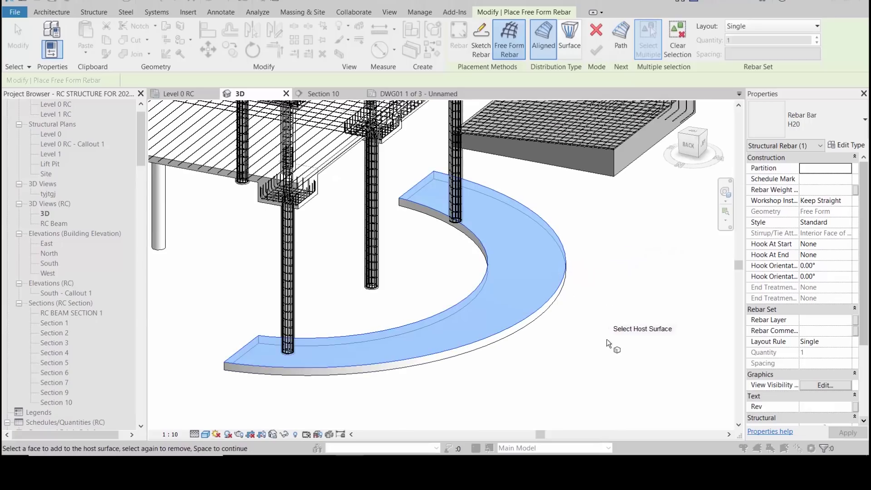
click(622, 46)
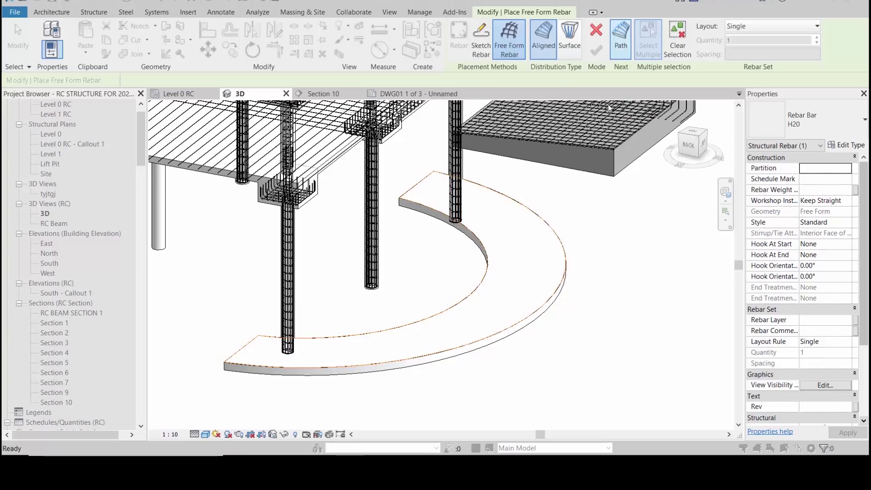
click(529, 322)
key(space)
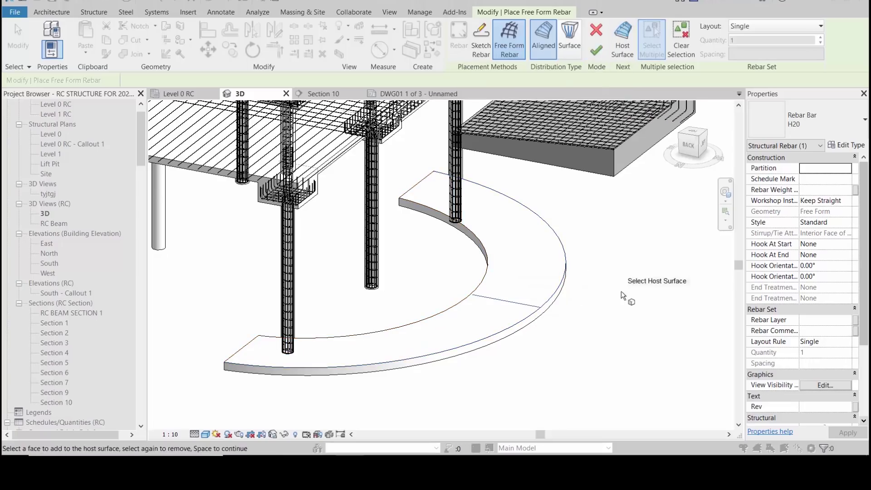
key(space)
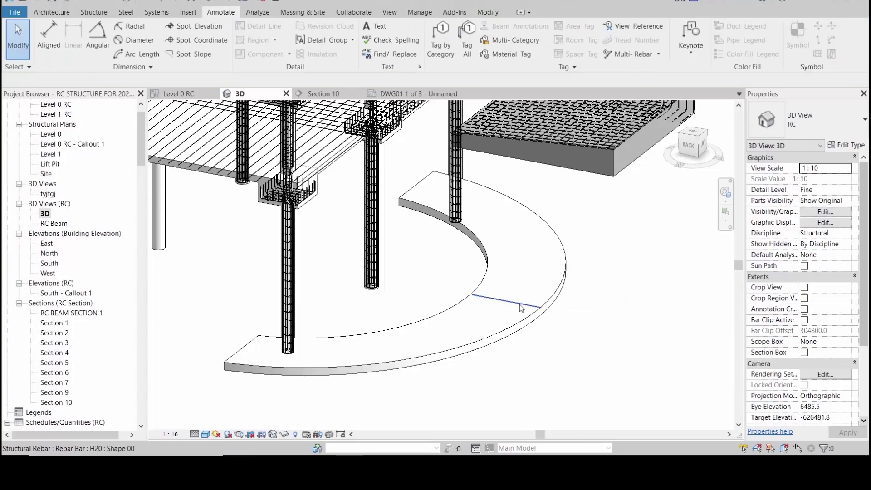
Set the new H20 rebar set's layout to Maximum Spacing at 300 mm
click(521, 307)
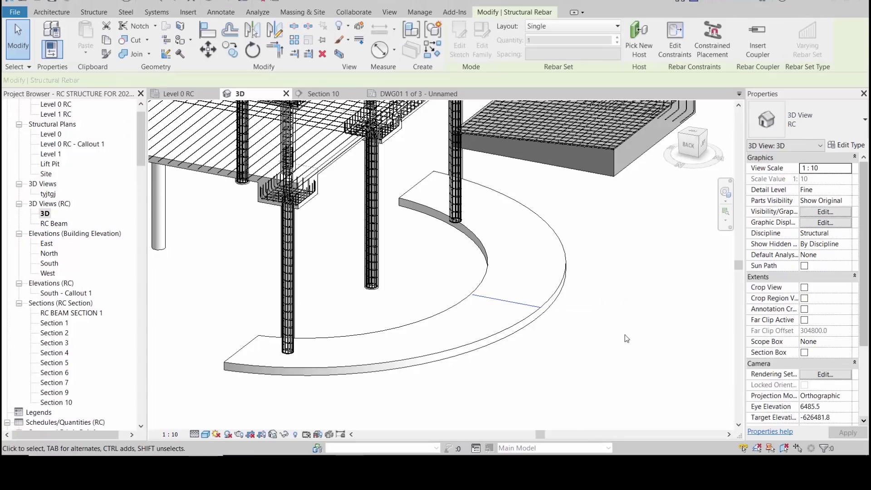
click(608, 26)
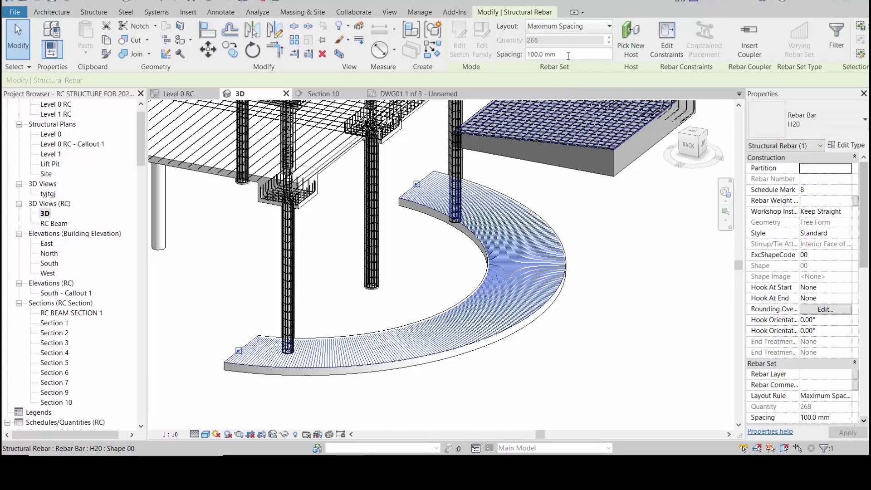
click(573, 55)
text(300)
click(617, 287)
shift+middle_drag(617, 287, 691, 269)
scroll(520, 152, up, 5)
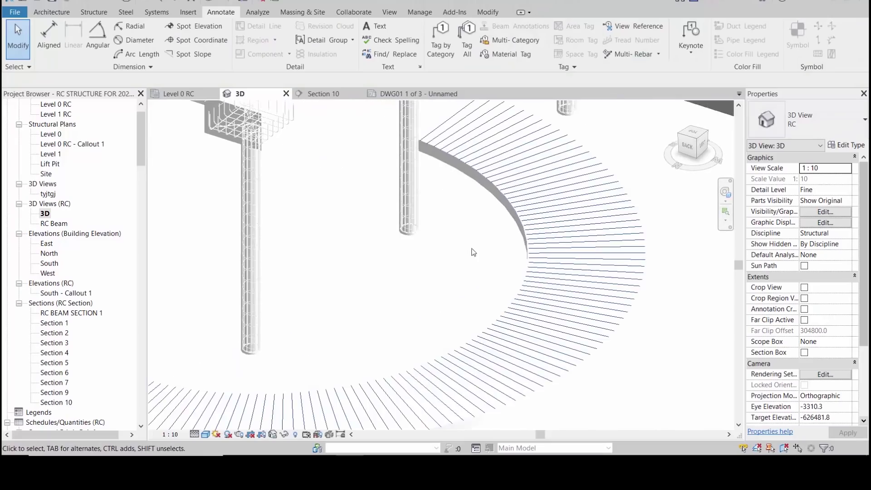
Create surface-distributed free-form rebar on the ramp's top face, from outer to inner face
click(514, 184)
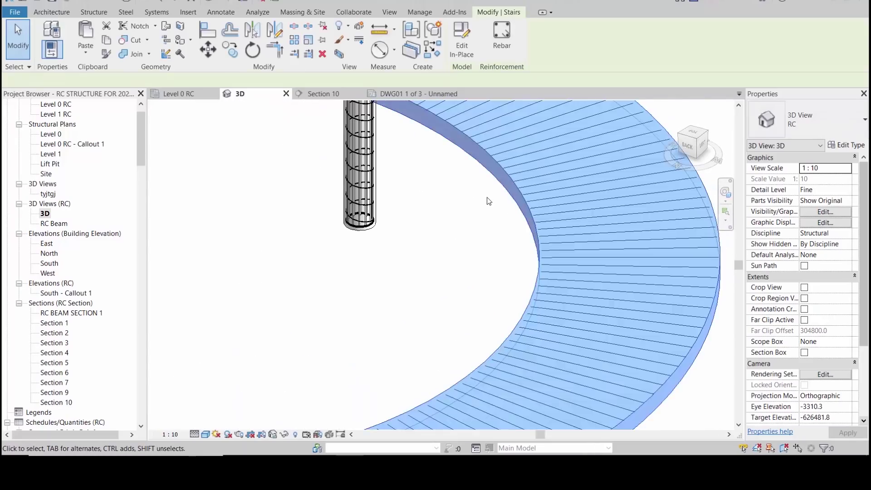
scroll(488, 196, down, 3)
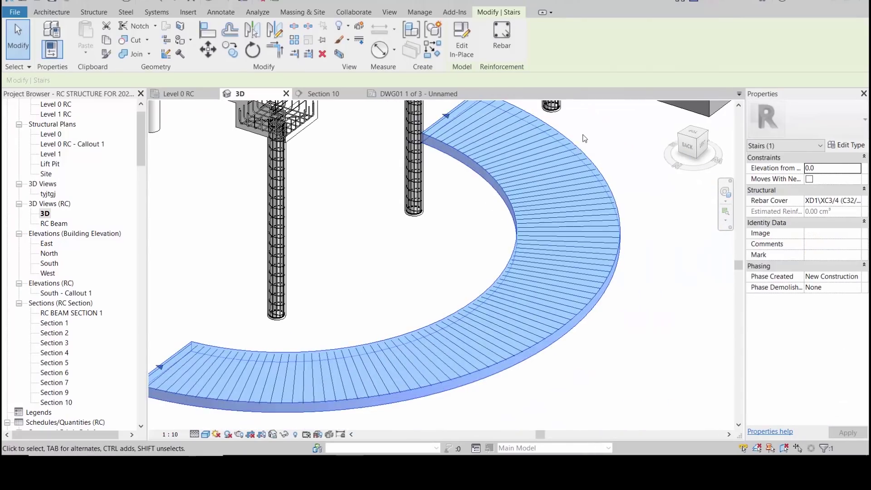
click(508, 43)
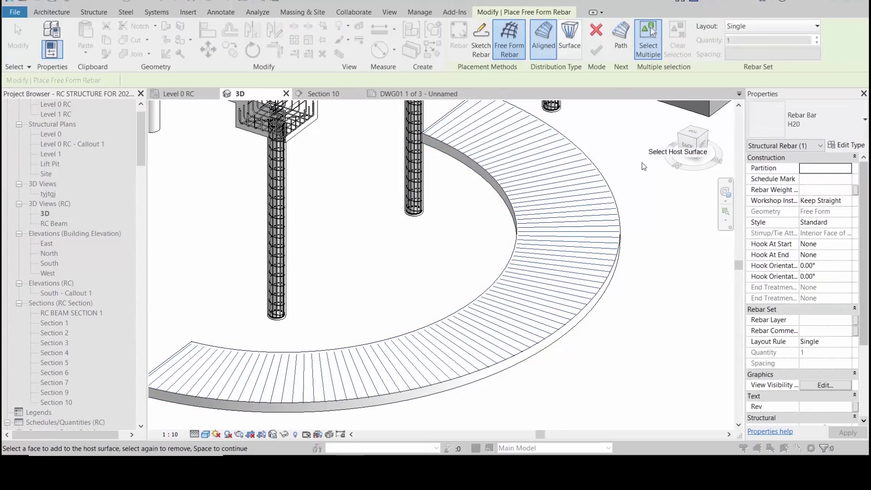
click(571, 43)
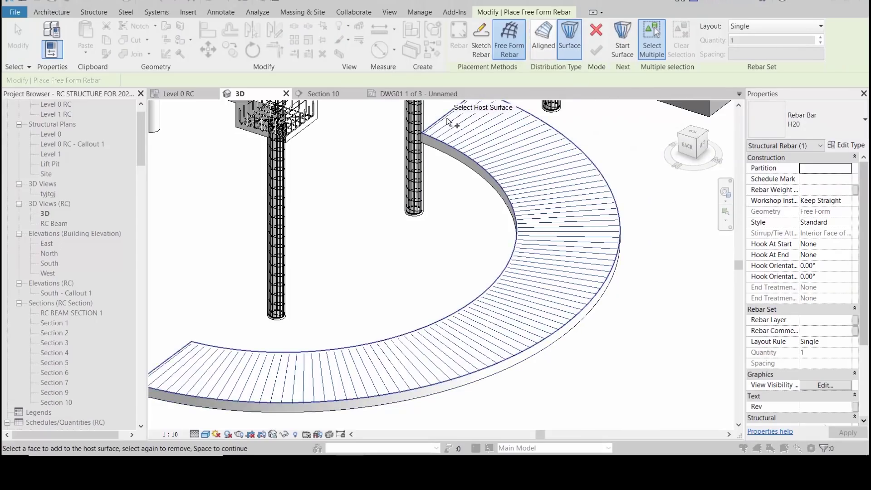
click(655, 29)
key(space)
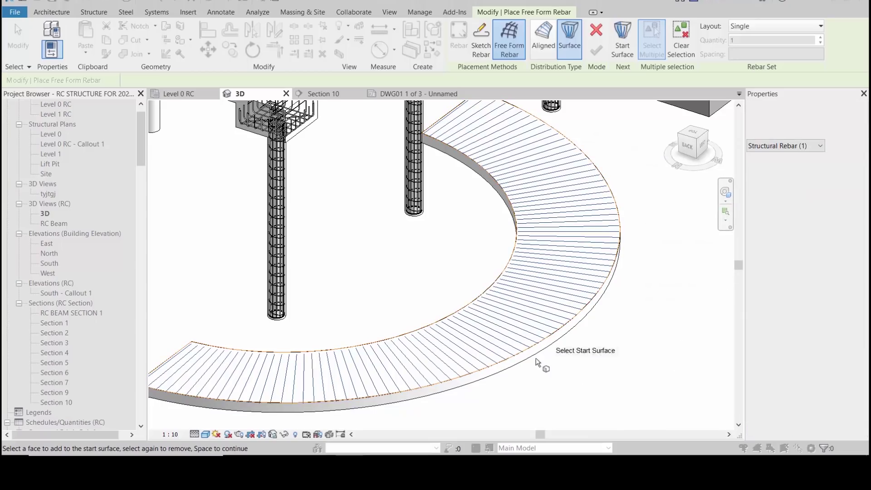
click(532, 359)
key(space)
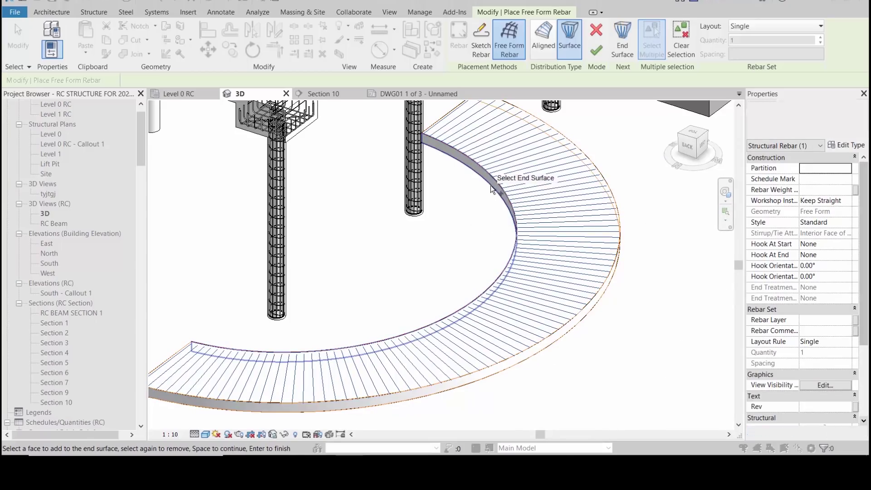
click(489, 184)
key(space)
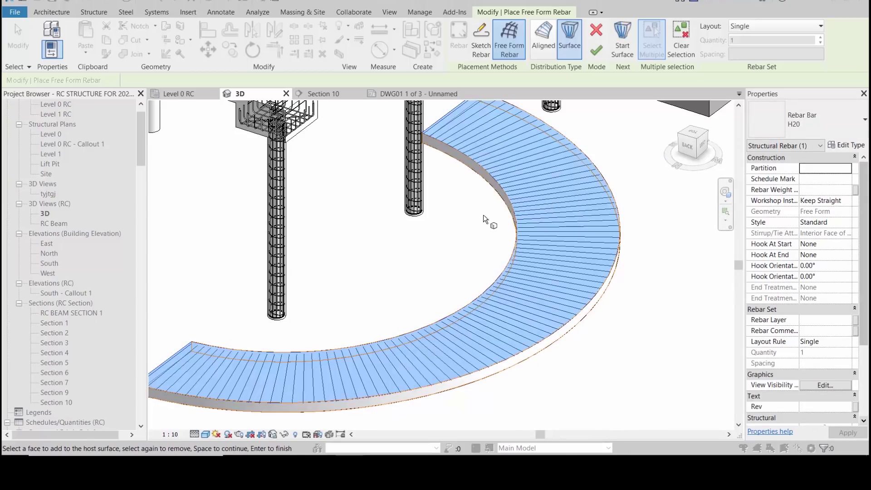
key(Return)
key(Escape)
scroll(624, 173, up, 6)
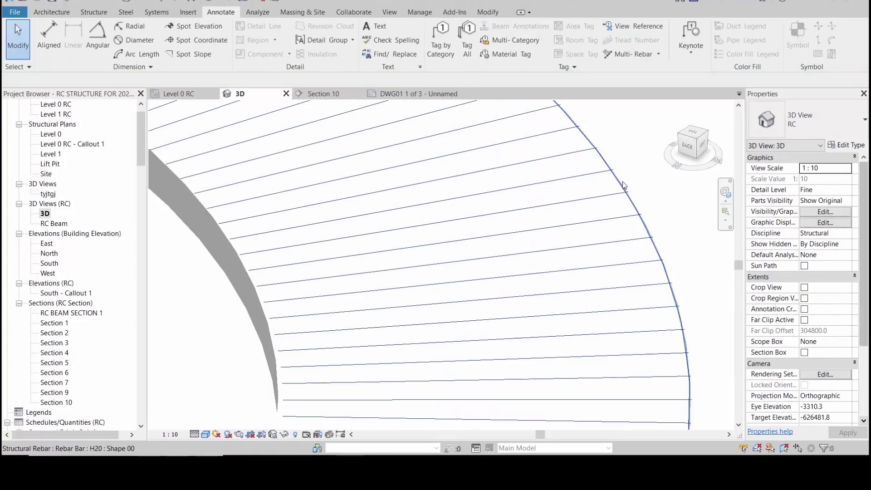
Change the new rebar set's layout to Maximum Spacing with 300 mm spacing
click(638, 178)
scroll(639, 177, down, 6)
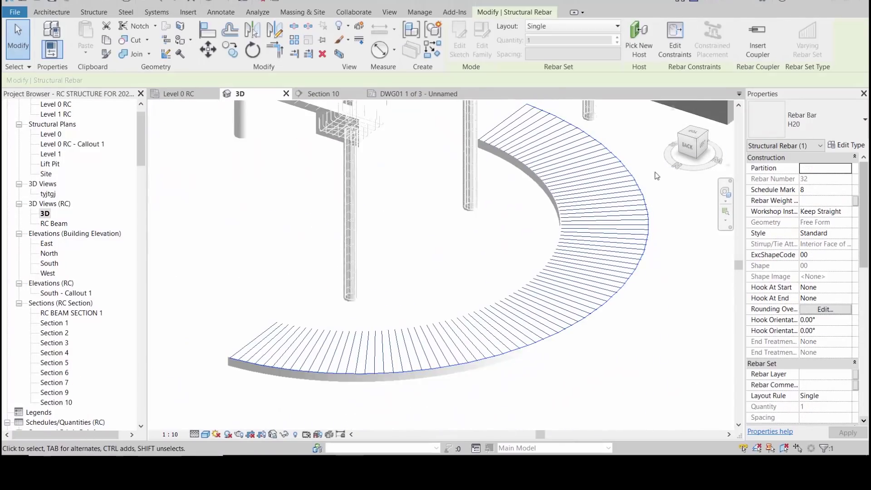
click(597, 27)
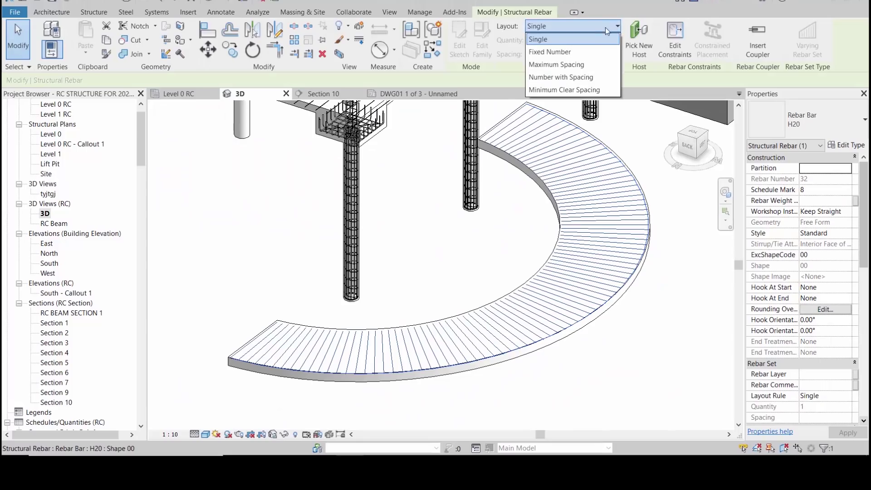
click(556, 65)
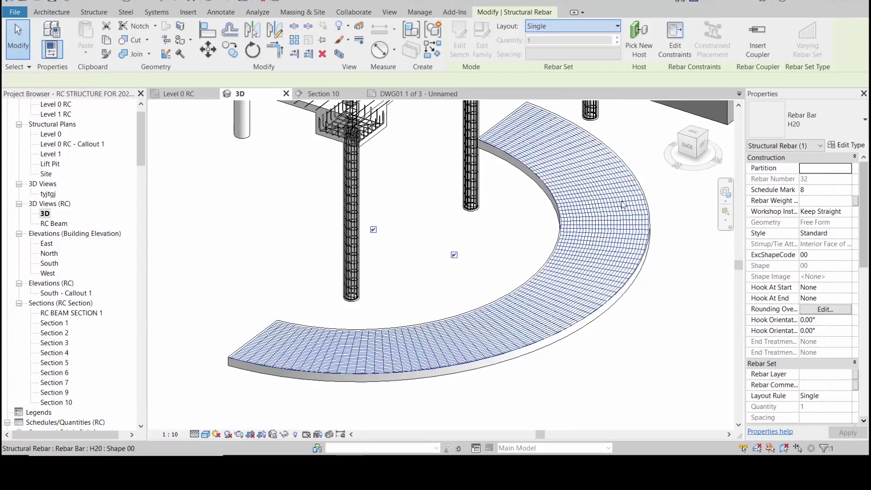
click(571, 54)
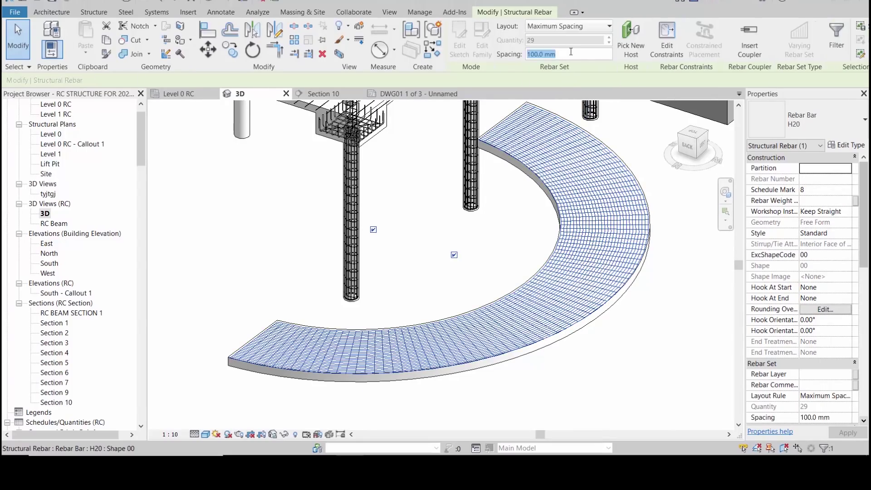
text(300)
key(Return)
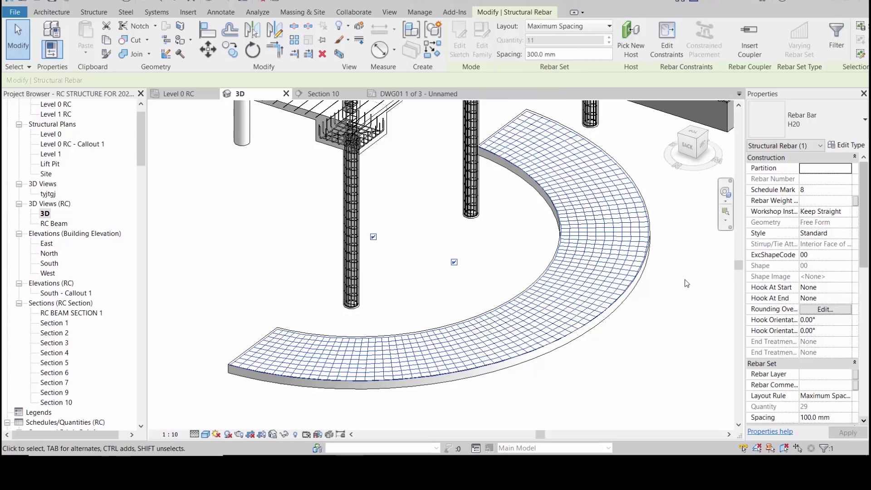
key(Escape)
scroll(651, 247, up, 5)
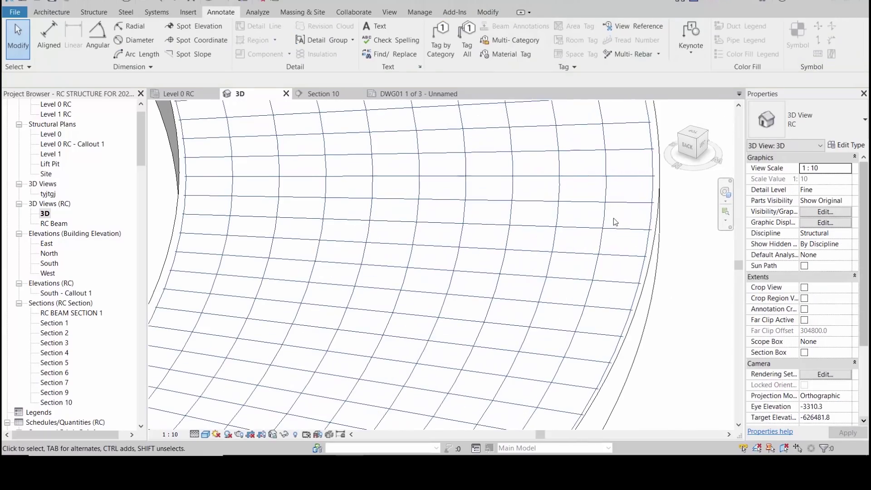
click(625, 236)
scroll(625, 236, down, 5)
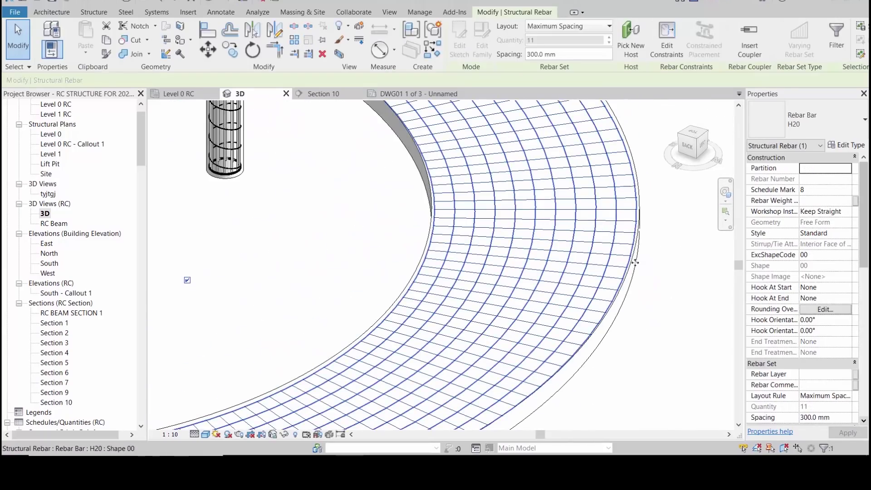
shift+middle_drag(583, 183, 596, 200)
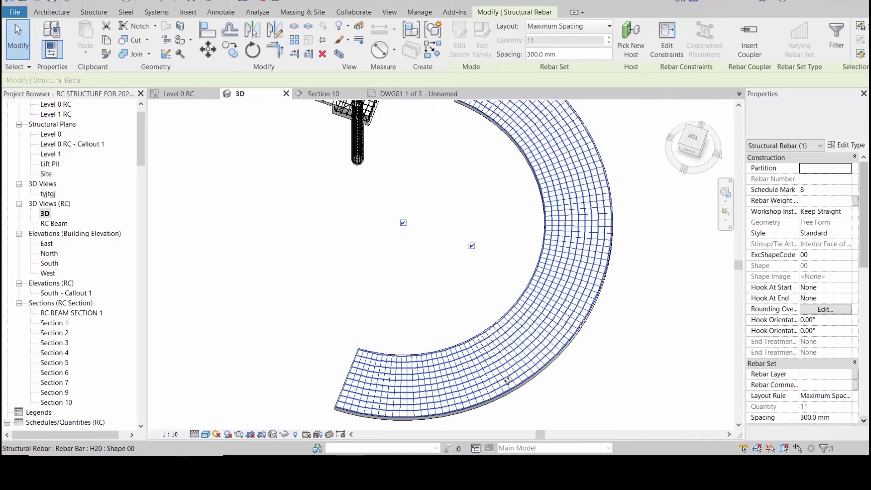
shift+middle_drag(445, 386, 636, 272)
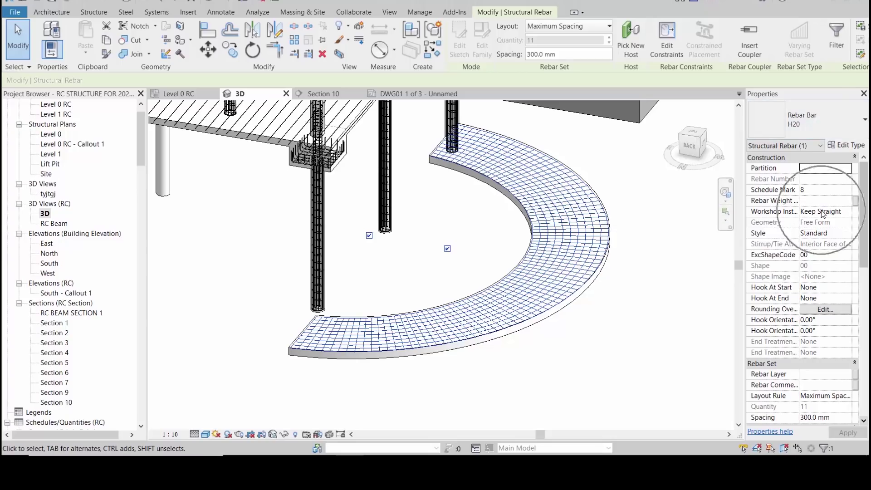
click(847, 214)
click(847, 211)
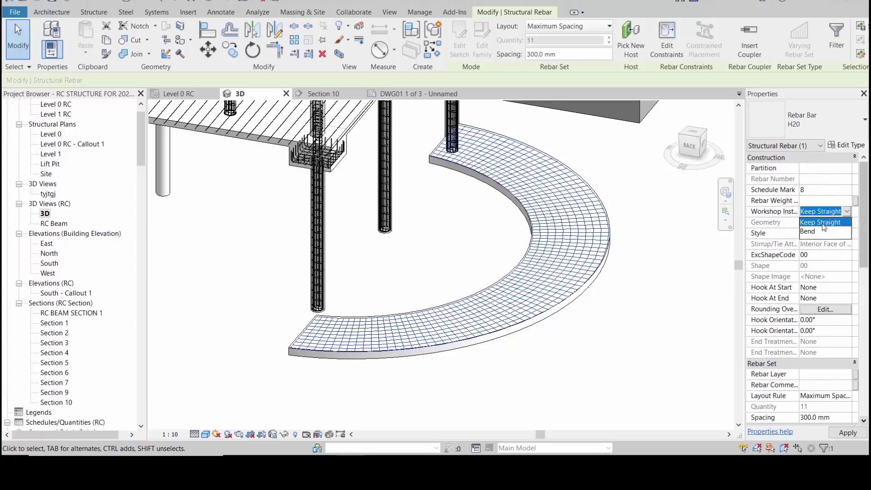
click(824, 225)
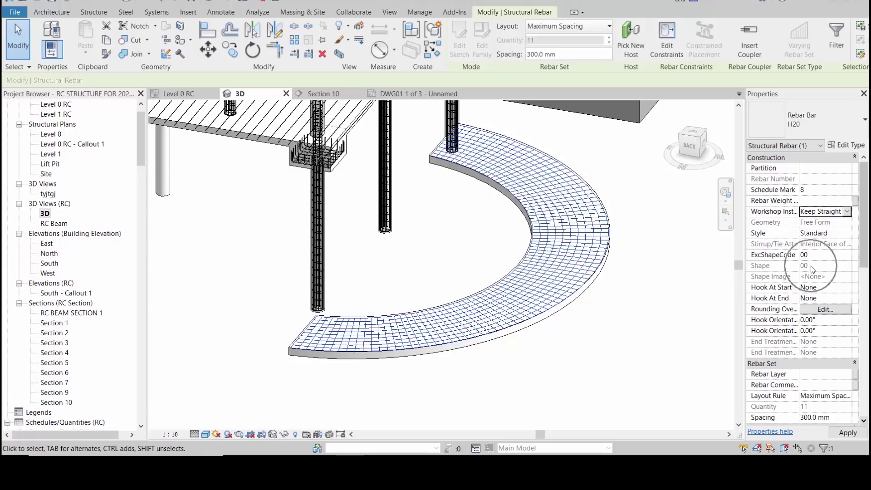
drag(859, 257, 843, 345)
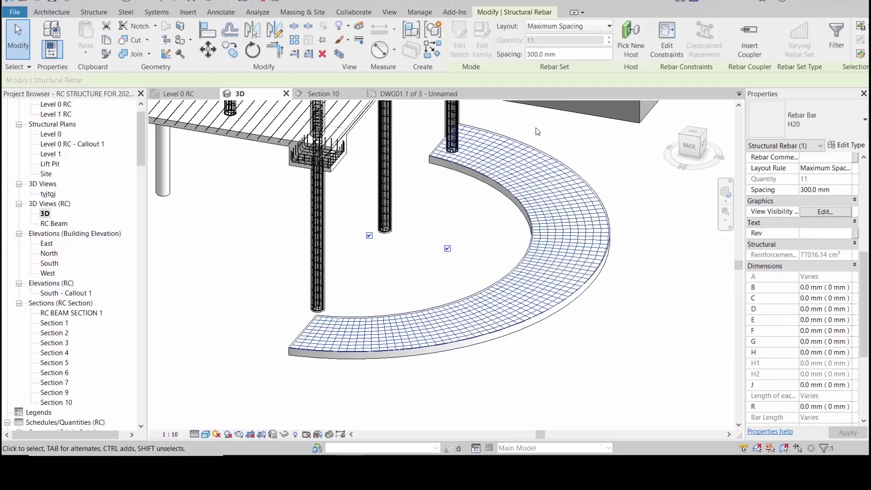
scroll(609, 222, up, 4)
Edit the ramp rebar mesh's constraints, changing the 0.0 mm offset to -20 mm
click(609, 222)
scroll(564, 262, up, 1)
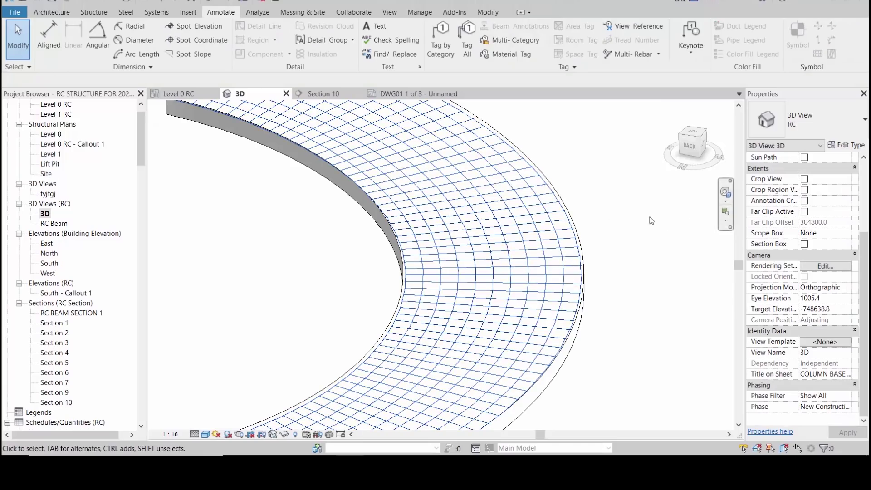
scroll(525, 259, up, 3)
click(522, 259)
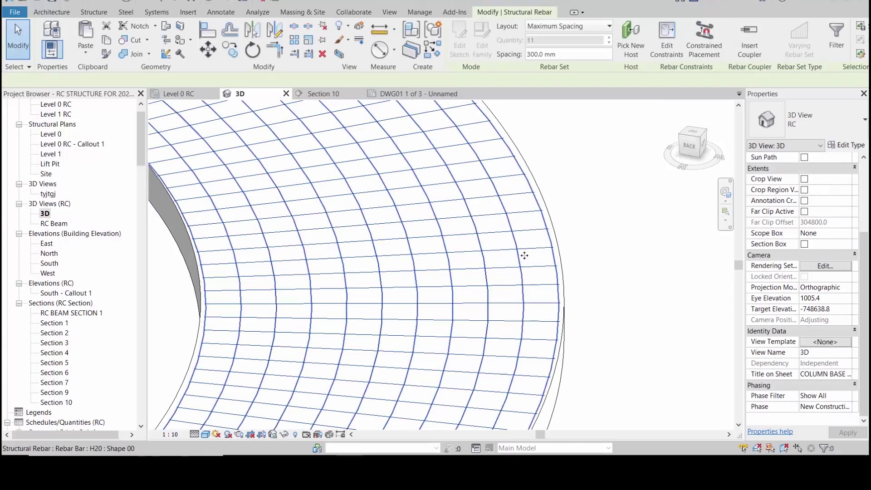
scroll(526, 255, down, 4)
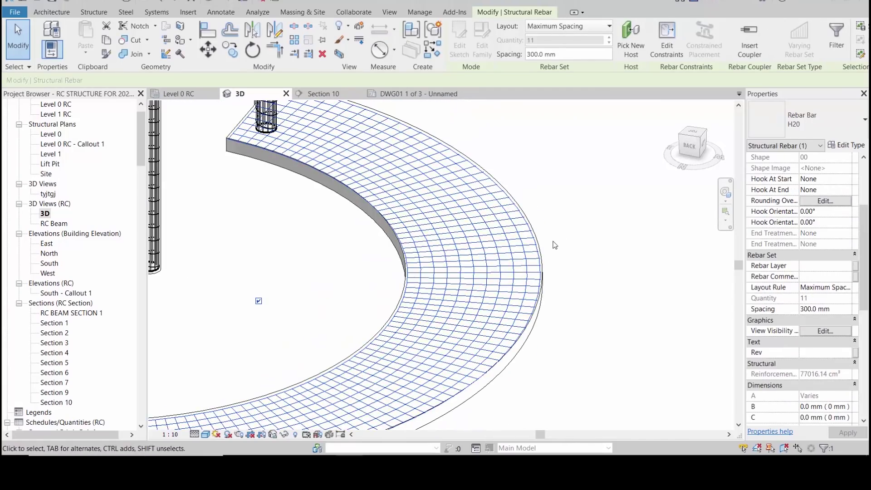
scroll(538, 258, up, 3)
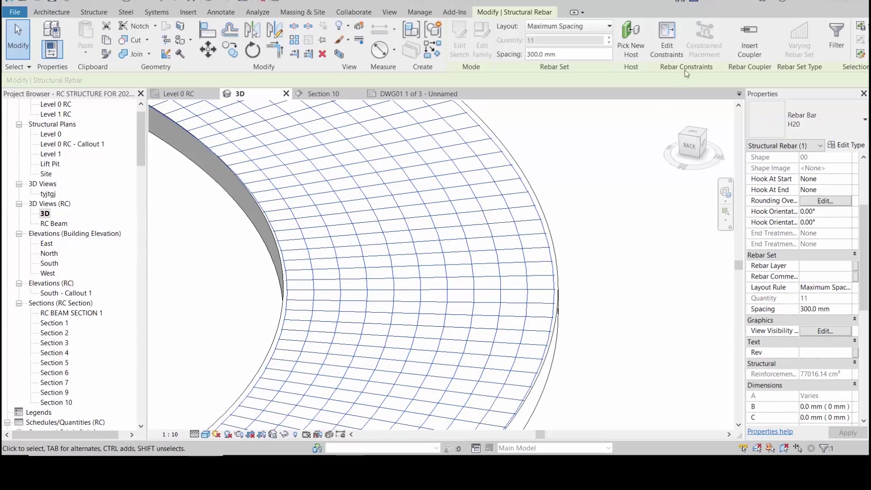
click(667, 41)
click(428, 371)
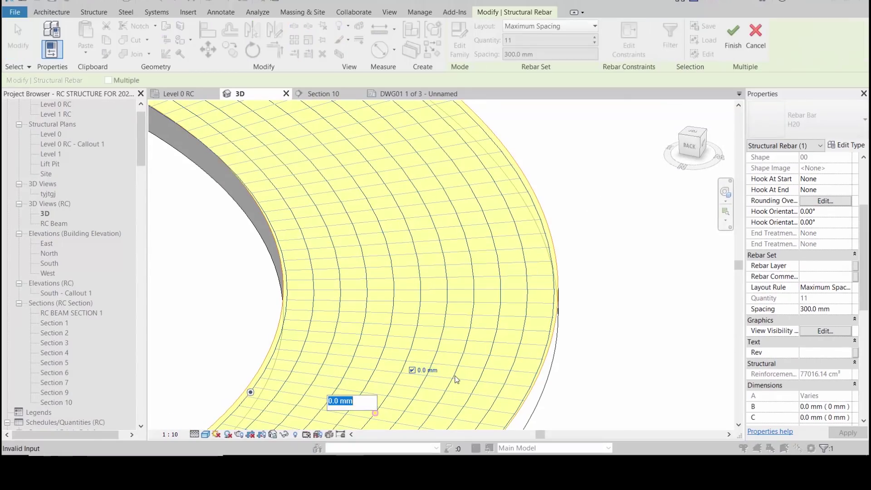
text(-20)
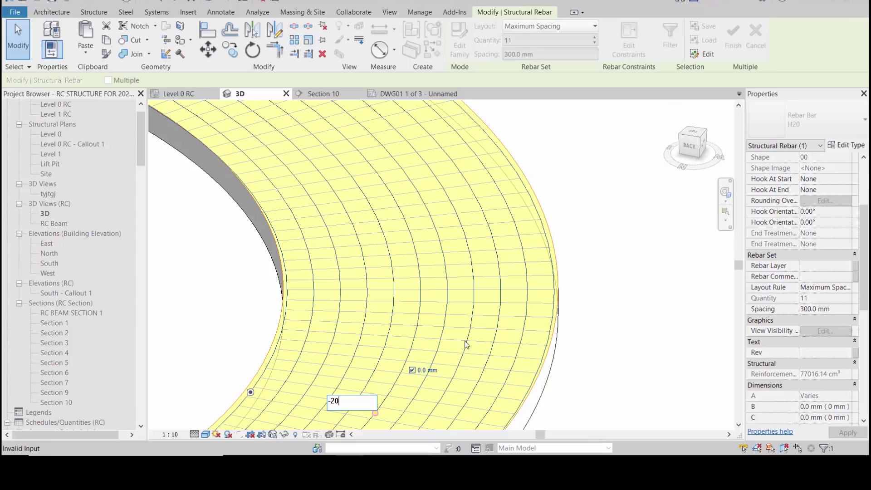
key(Return)
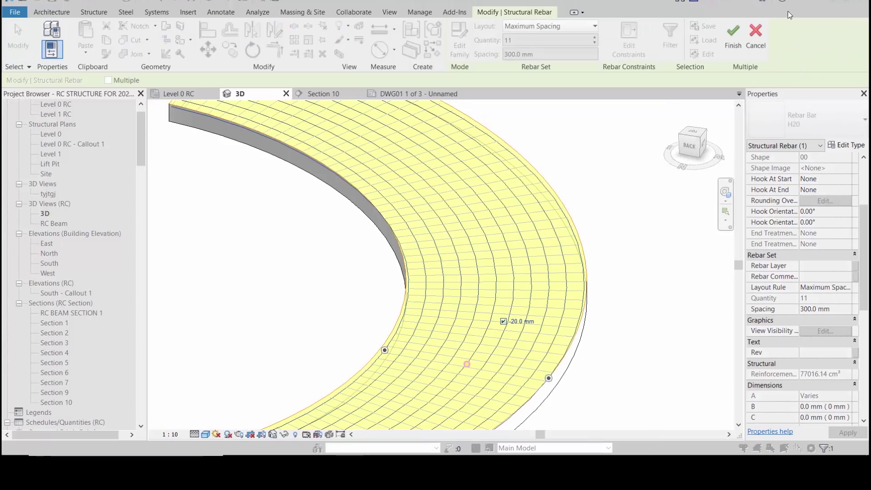
click(733, 37)
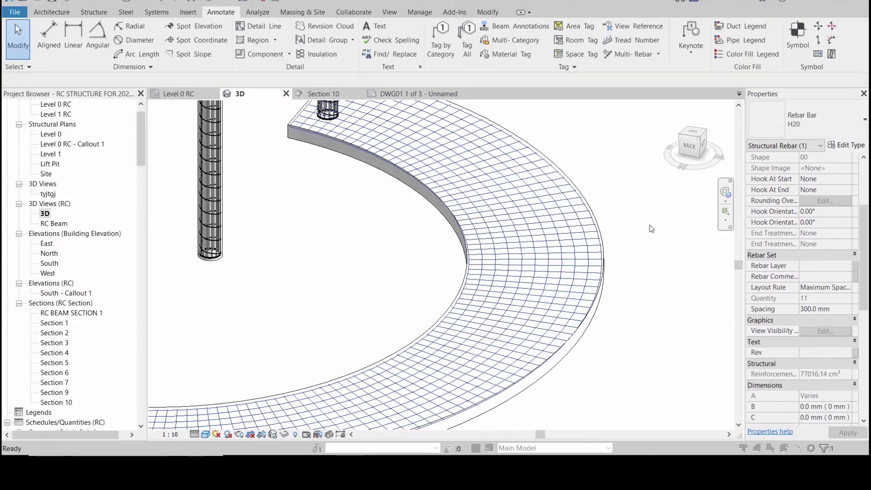
click(629, 232)
scroll(639, 241, down, 4)
Pan and orbit the 3D view from the ramp to the rebar-filled beam, viewed from below
scroll(605, 316, up, 1)
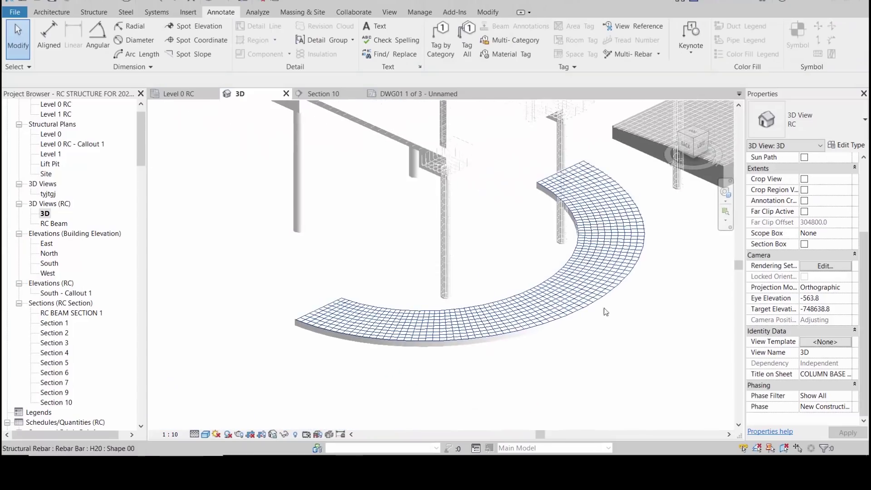
shift+middle_drag(635, 311, 446, 309)
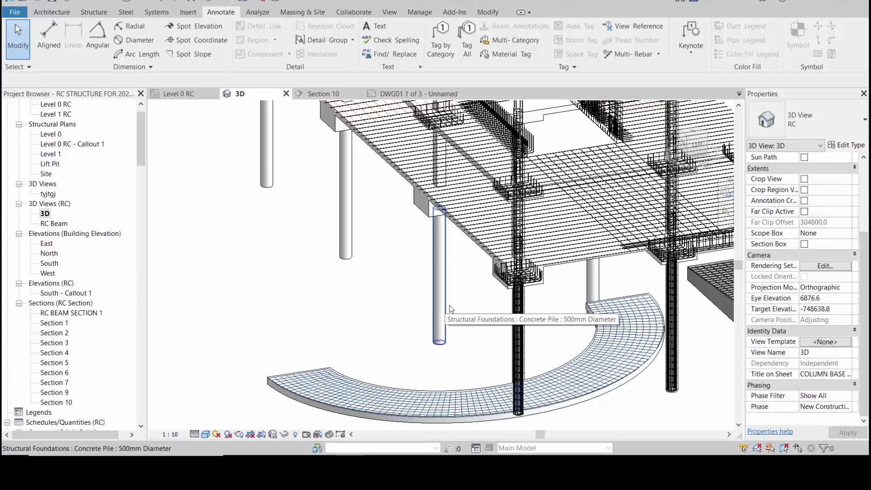
middle_drag(590, 254, 484, 292)
scroll(484, 291, down, 3)
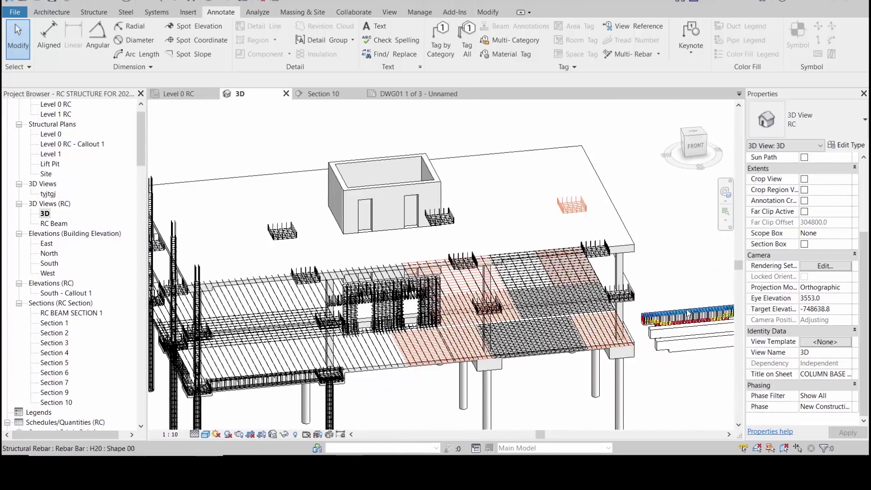
scroll(720, 363, up, 5)
middle_drag(709, 364, 520, 361)
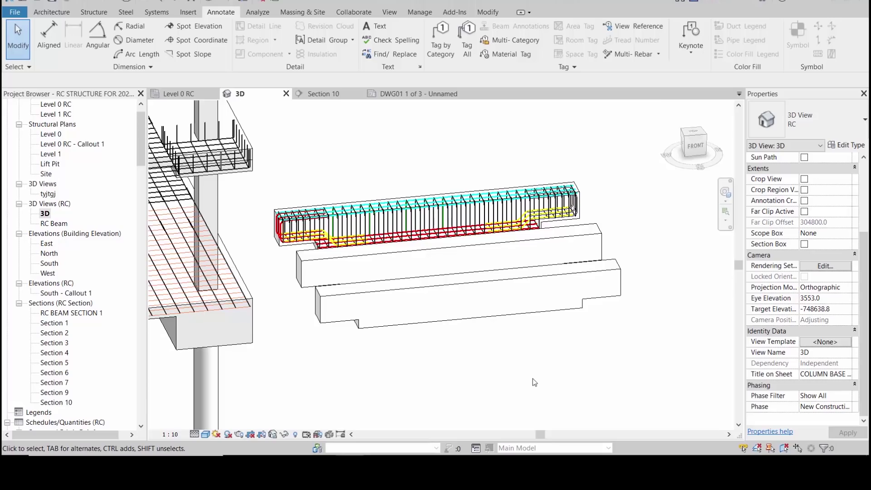
shift+middle_drag(465, 374, 331, 208)
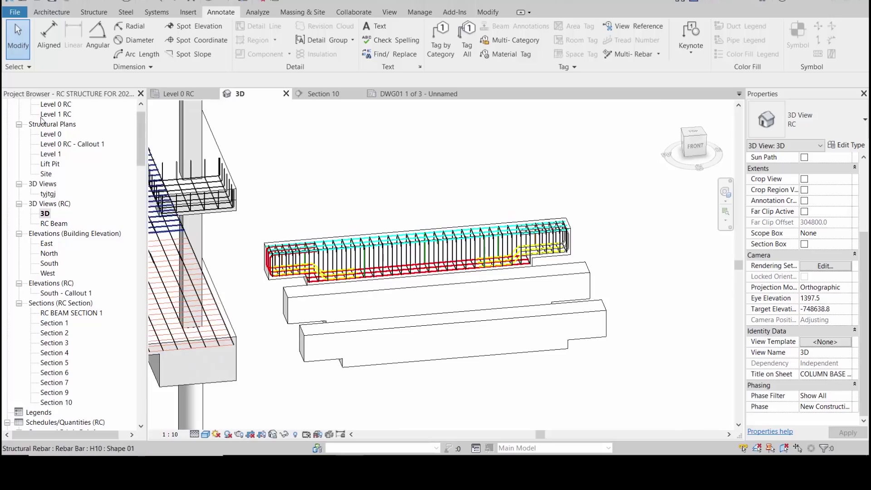
On the Level 0 RC plan, select all rebar hosted in the reinforced beam
double_click(56, 104)
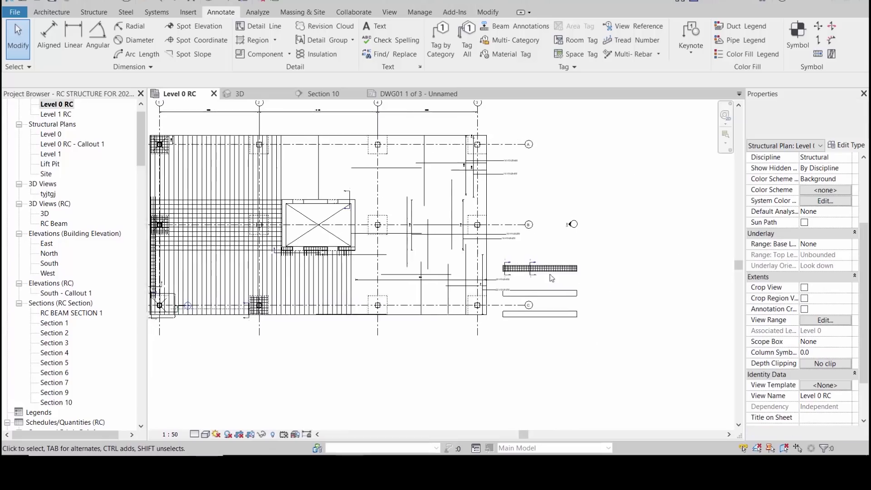
scroll(553, 273, up, 5)
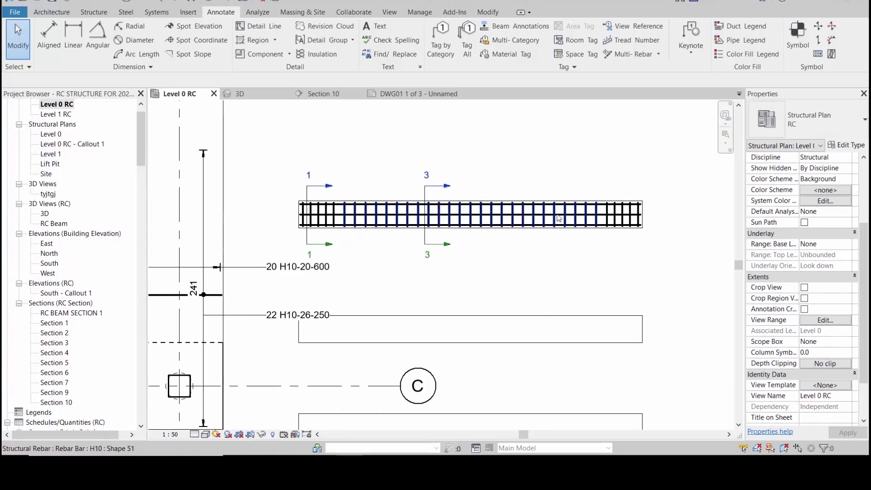
click(567, 217)
right_click(570, 204)
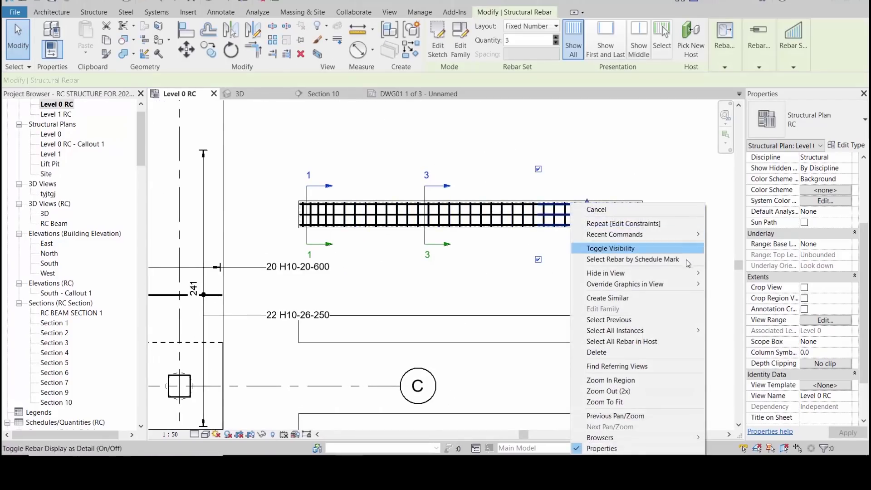
click(652, 345)
Copy the rebar from its top-right corner to the matching corner of the next beam
middle_drag(520, 279, 515, 245)
click(208, 49)
scroll(653, 167, up, 5)
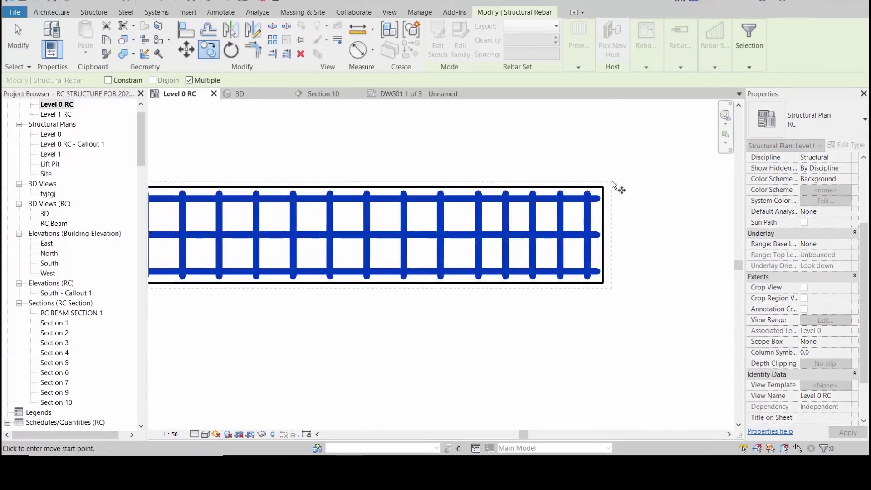
click(610, 190)
scroll(616, 205, down, 3)
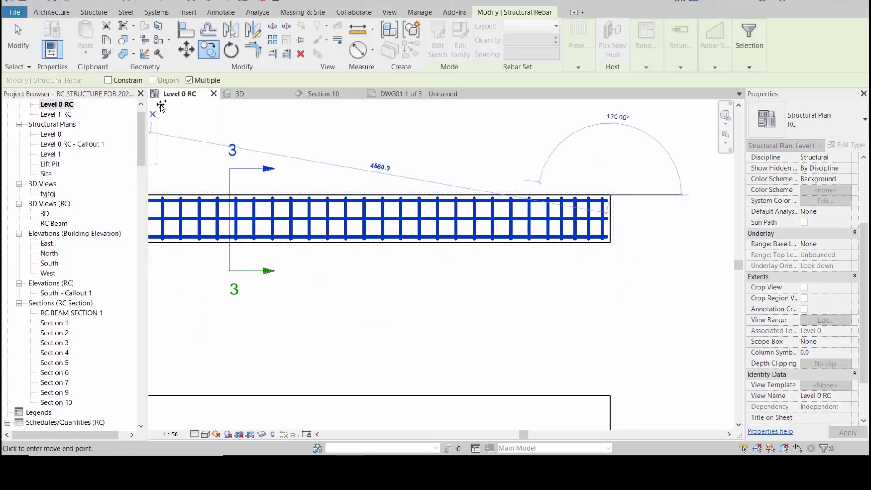
middle_drag(586, 268, 570, 179)
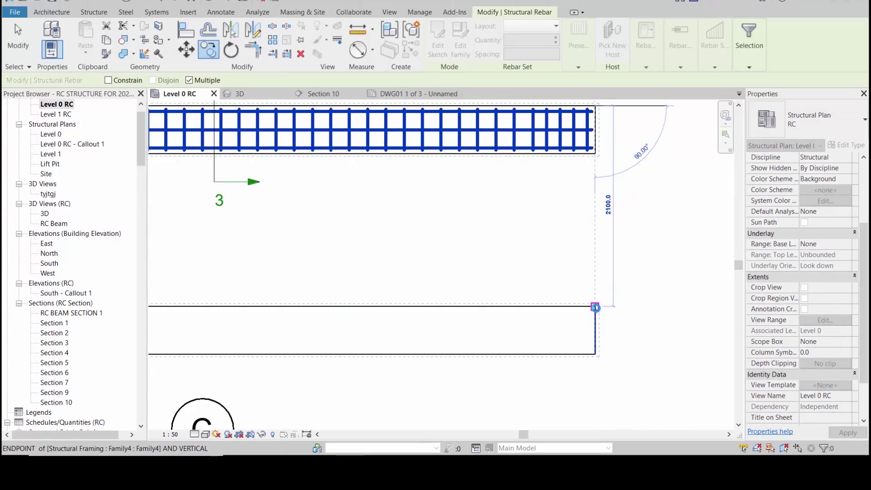
click(596, 308)
middle_drag(610, 416, 597, 297)
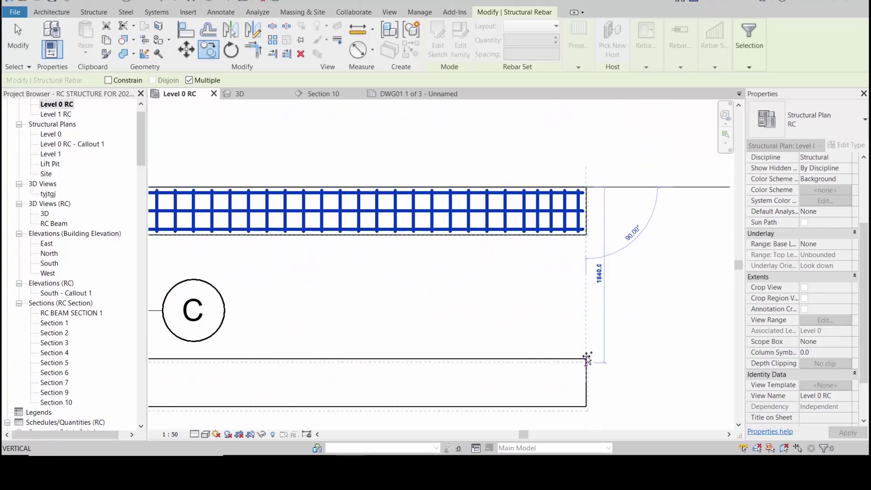
scroll(586, 299, down, 3)
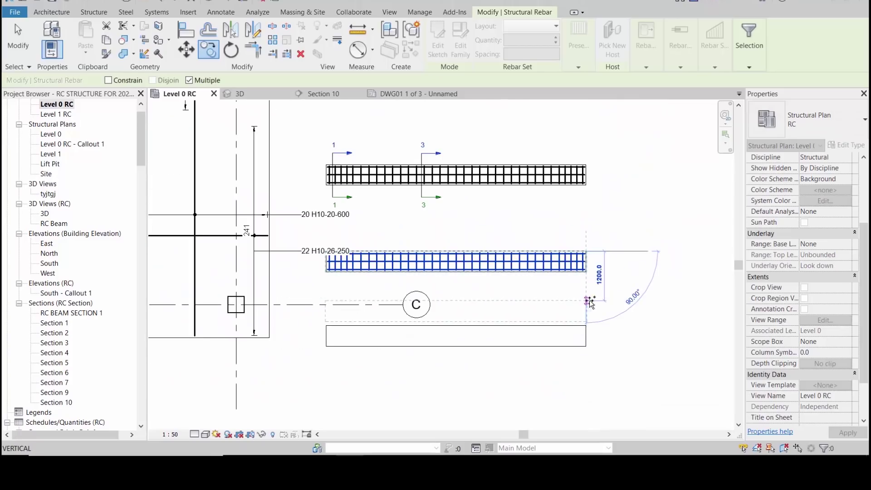
key(Escape)
key(Escape)
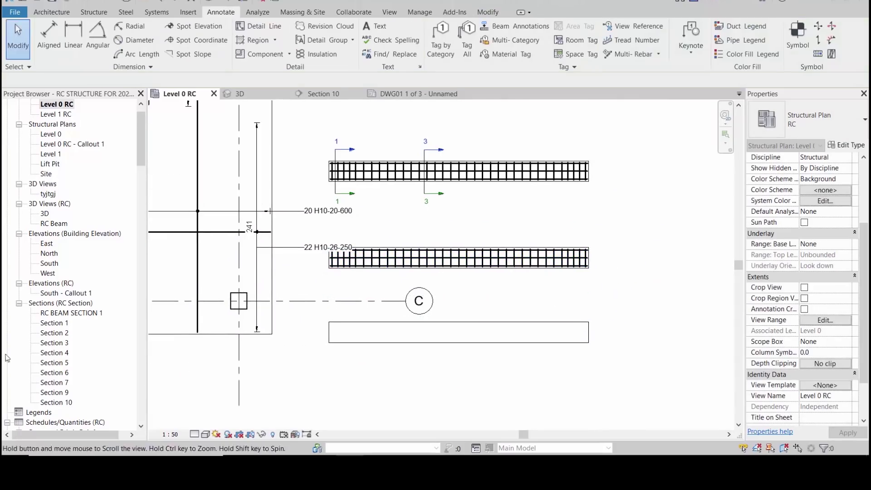
Open the DWG01 1 of 3 - Unnamed sheet
scroll(82, 414, down, 3)
scroll(82, 414, down, 2)
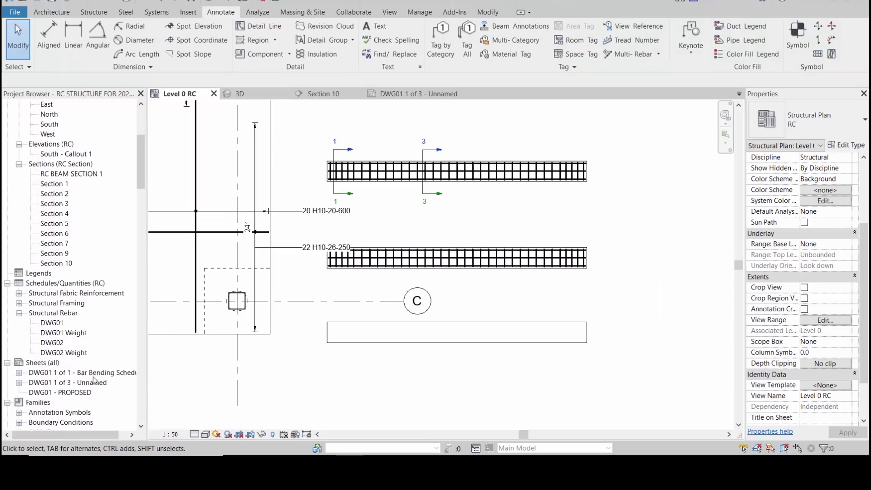
click(97, 383)
double_click(98, 383)
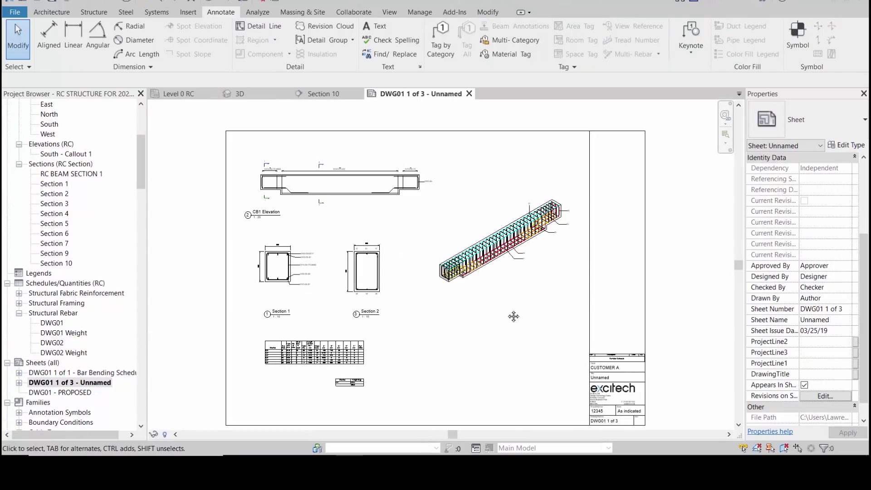
scroll(304, 372, up, 3)
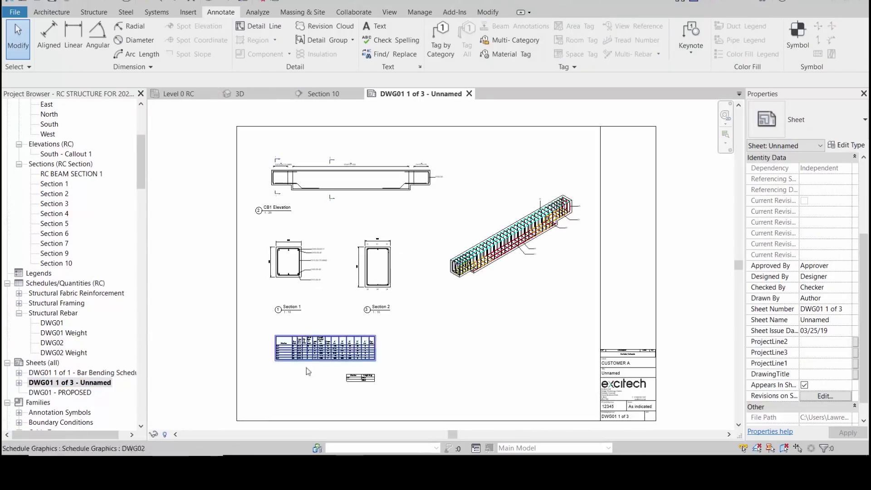
scroll(304, 370, up, 6)
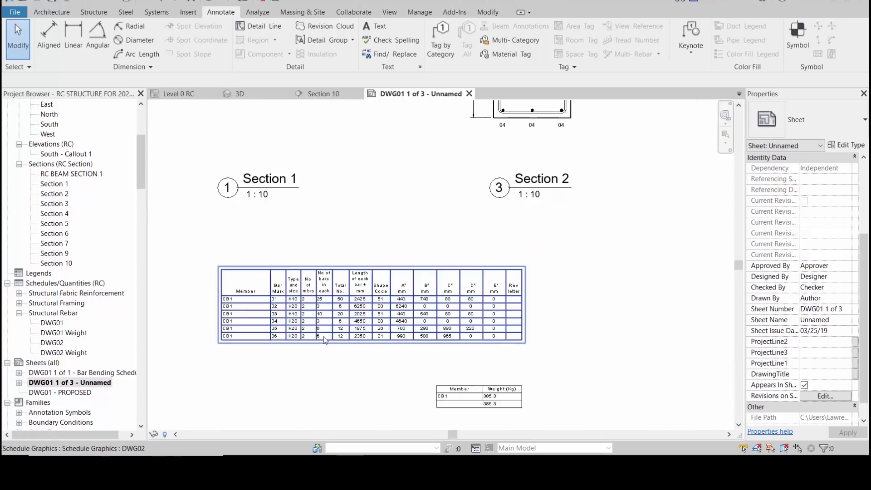
middle_drag(318, 380, 390, 367)
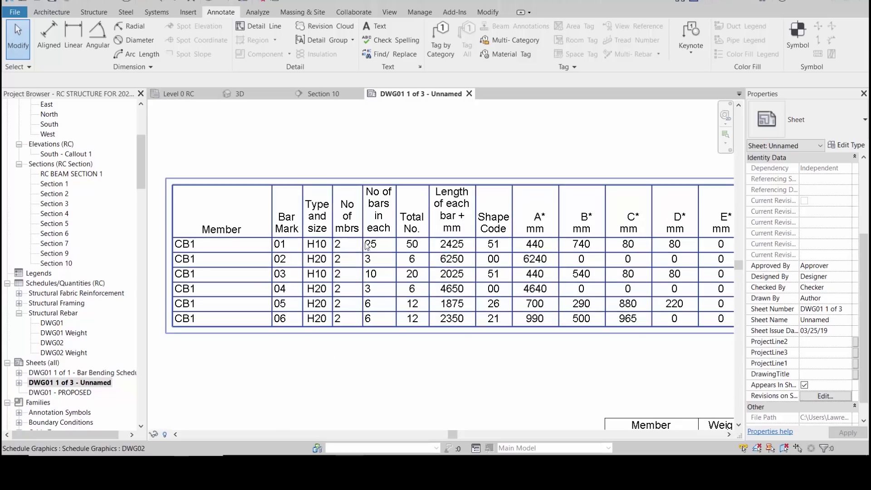
middle_drag(354, 286, 399, 300)
scroll(589, 309, down, 3)
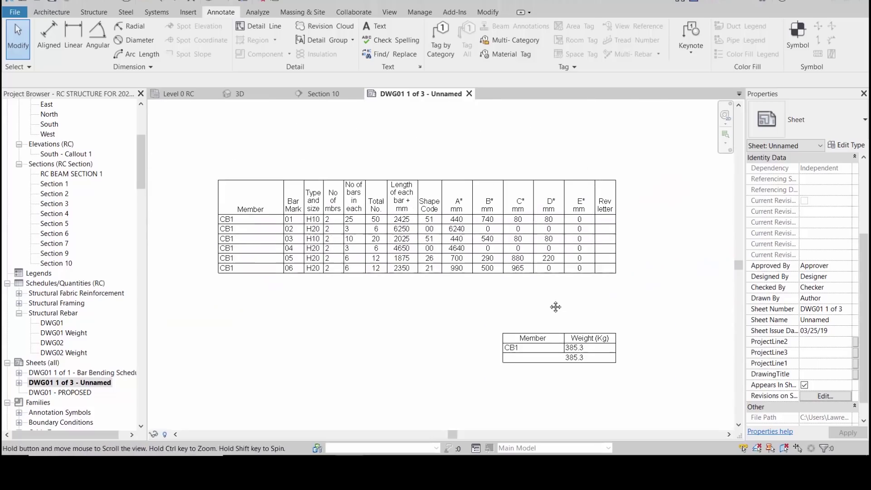
Back on Level 0 RC, select all rebar hosted in the beam
click(191, 95)
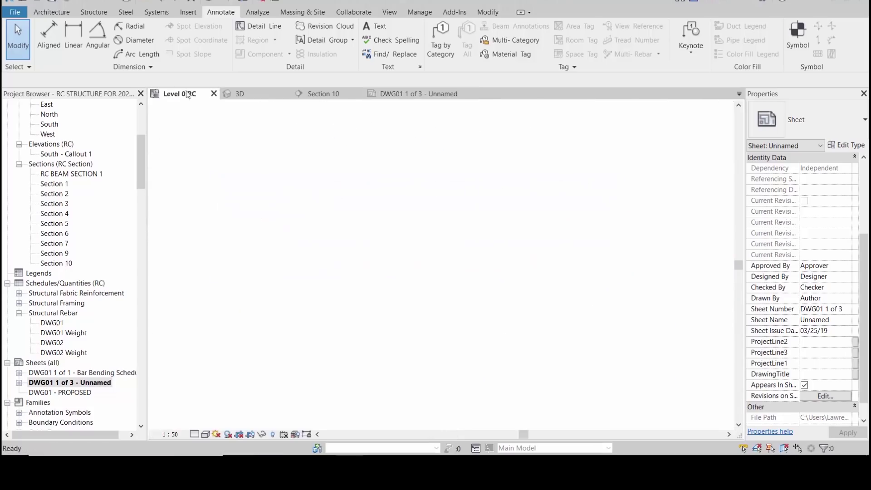
right_click(569, 263)
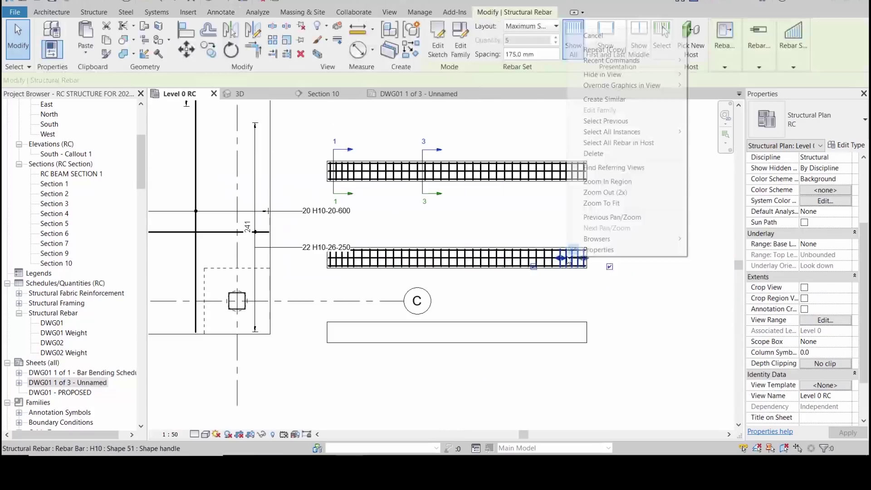
click(617, 142)
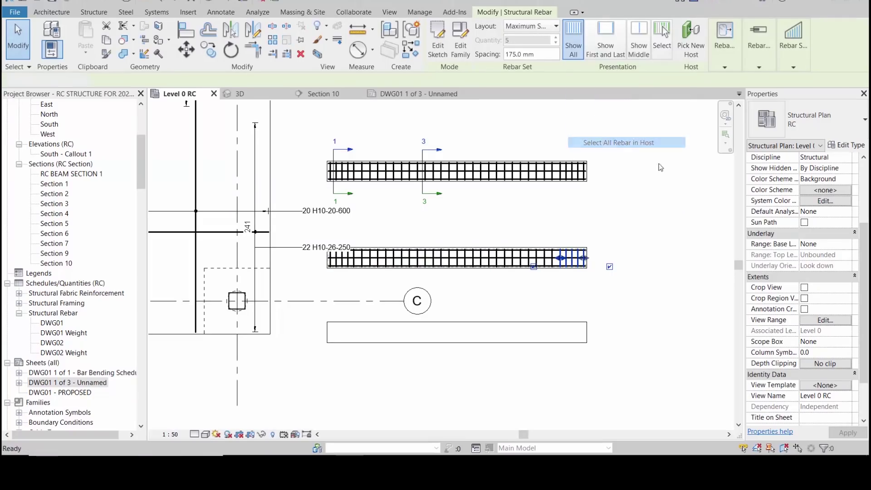
Copy the rebar from its top-right corner into the lowest beam, then return to DWG01 1 of 3
click(208, 49)
scroll(617, 256, up, 4)
click(551, 237)
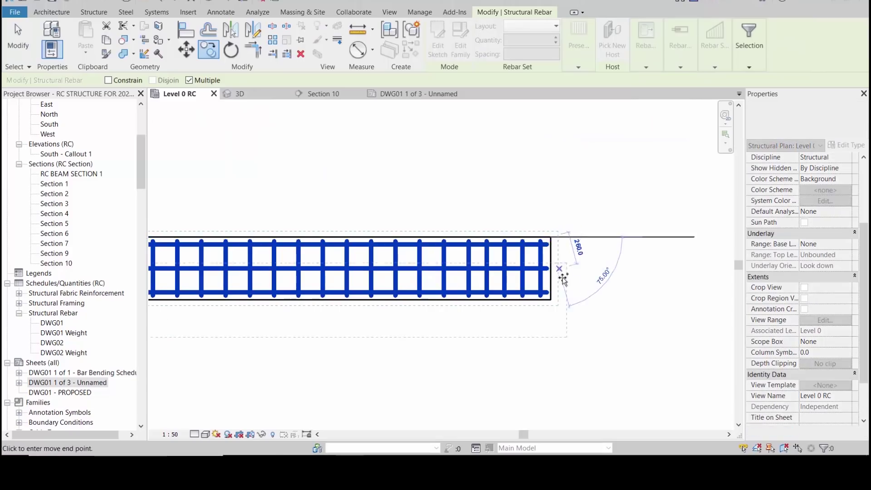
scroll(561, 295, down, 2)
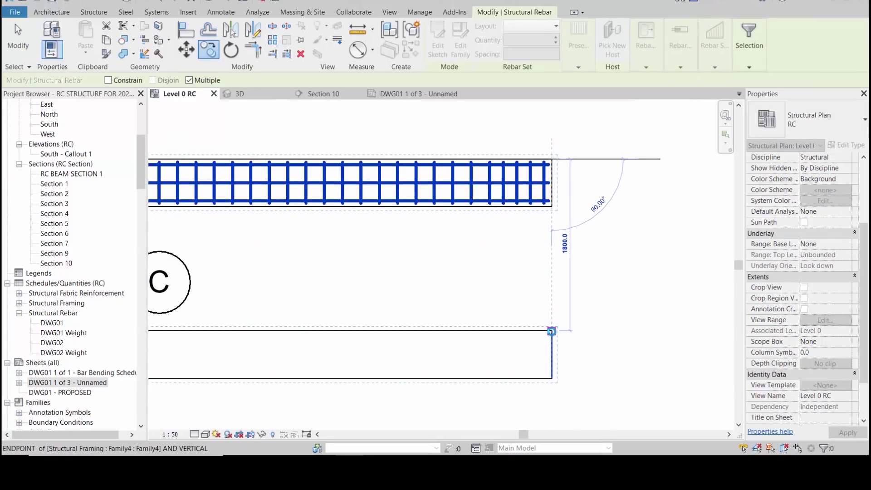
click(547, 335)
scroll(549, 336, down, 3)
click(415, 94)
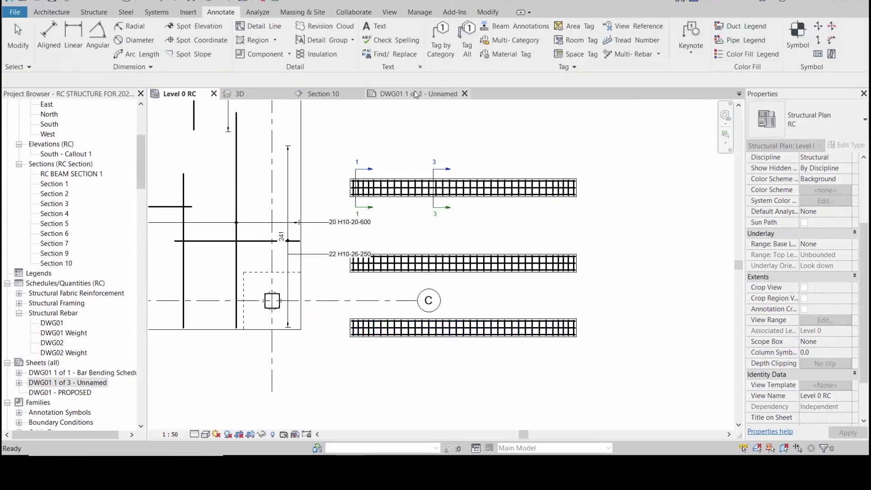
scroll(341, 289, up, 3)
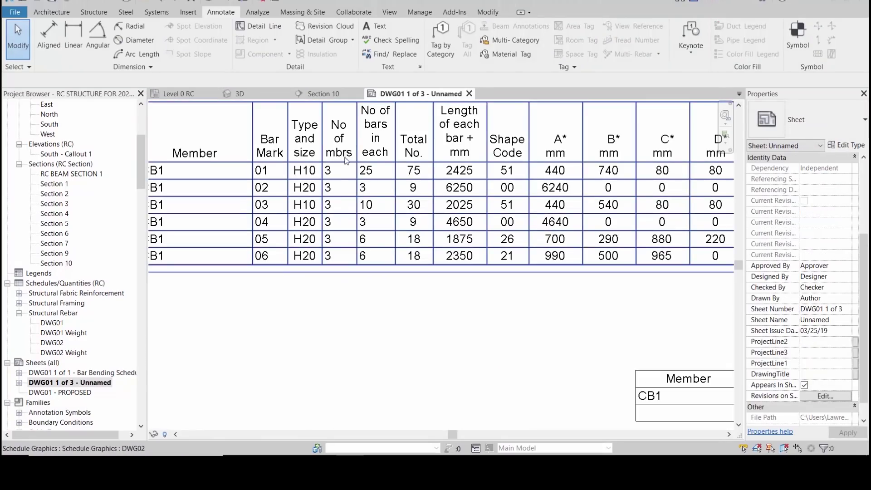
scroll(340, 267, down, 3)
scroll(600, 354, up, 3)
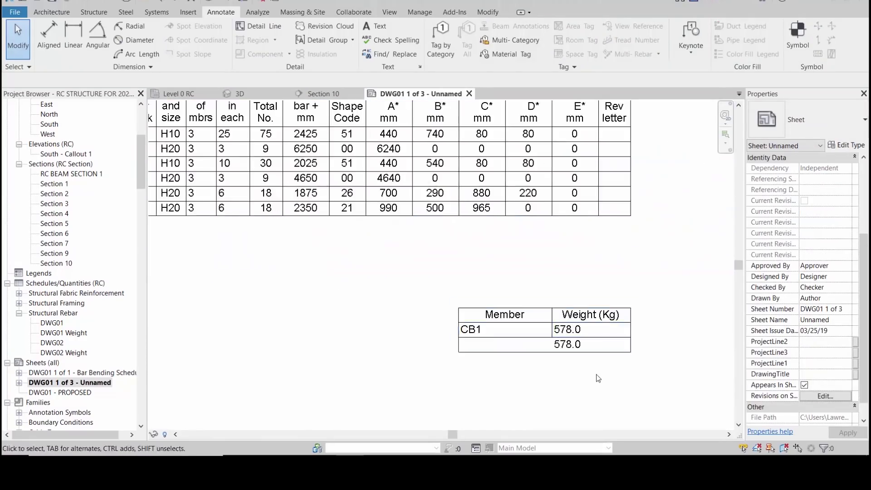
scroll(625, 278, down, 3)
scroll(608, 322, down, 5)
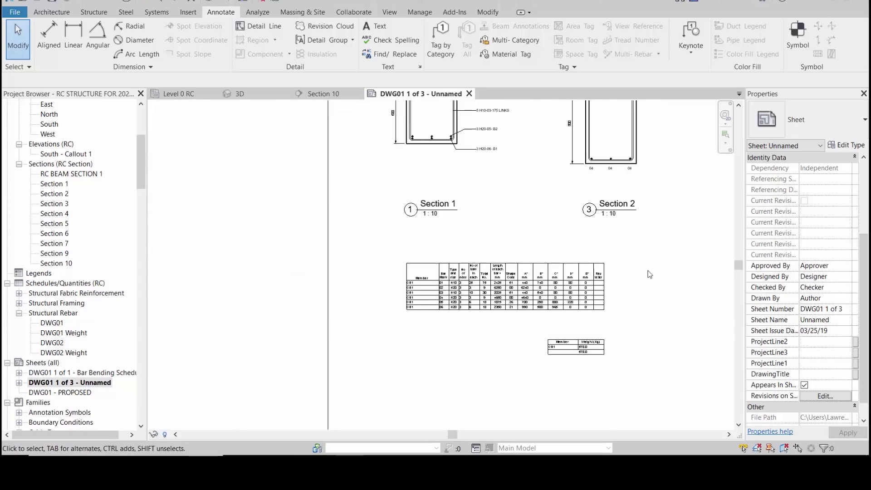